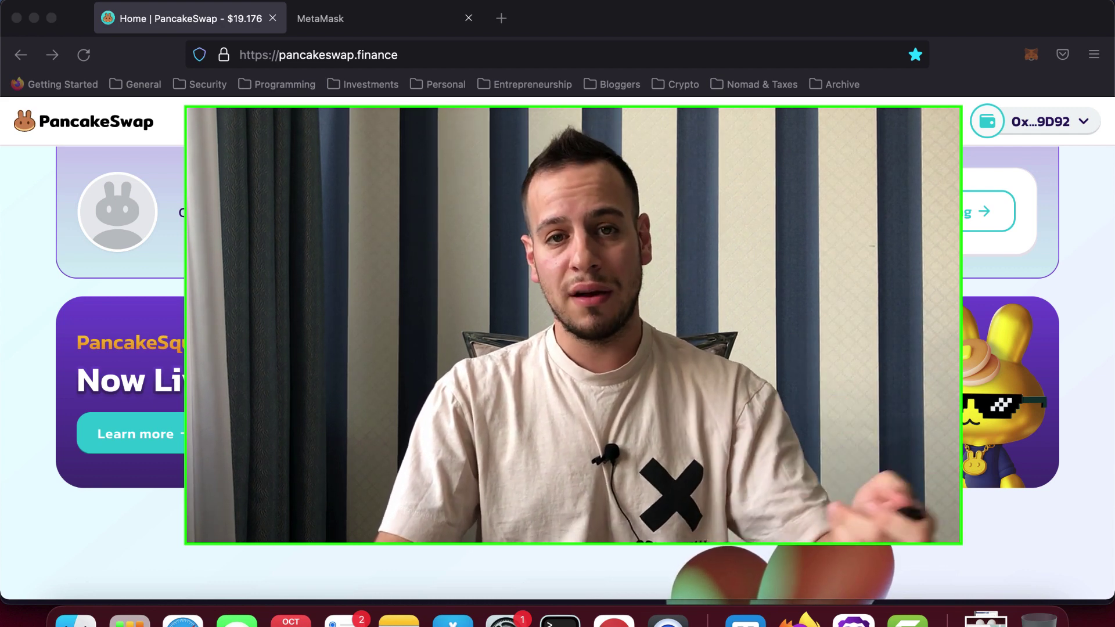
Check the current account and network in the MetaMask wallet, and close the wallet again.
left_click(647, 20)
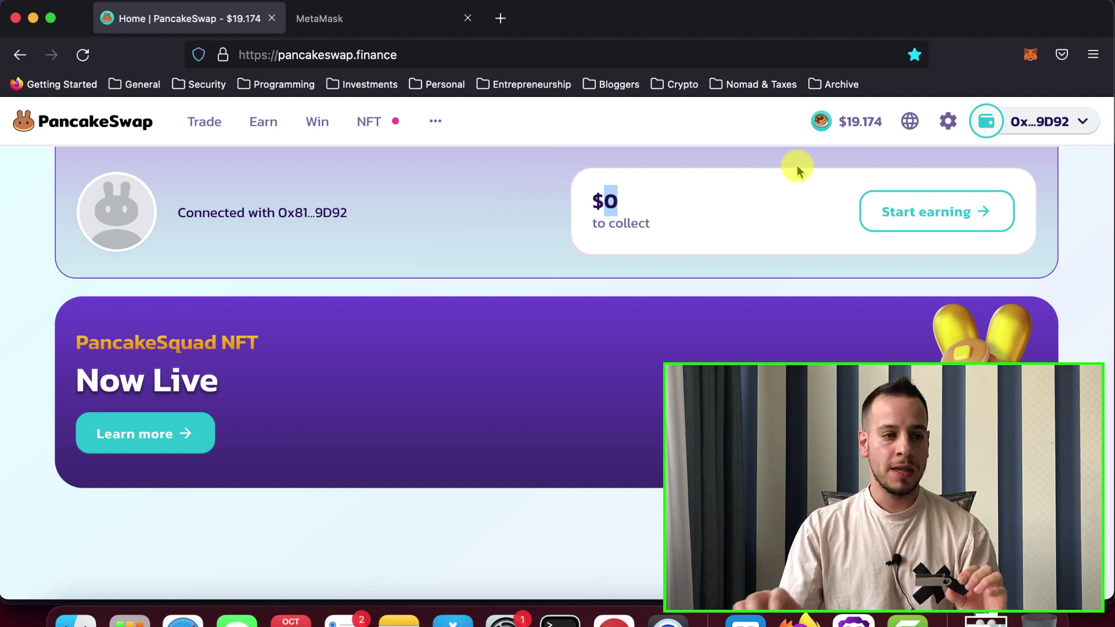
left_click(1029, 54)
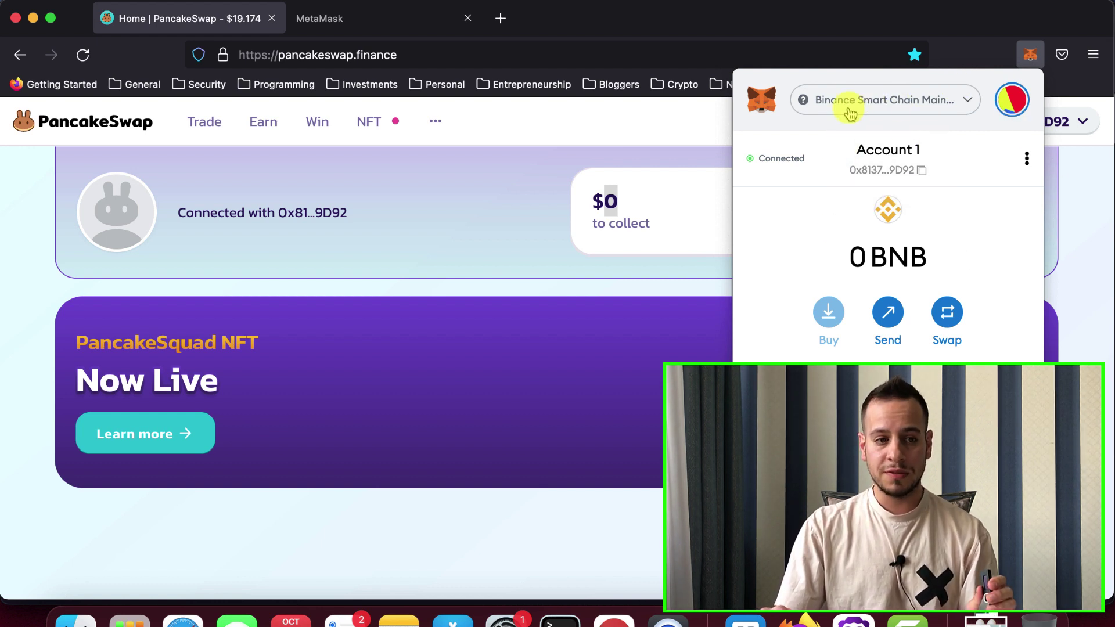
left_click(636, 156)
mouse_move(997, 131)
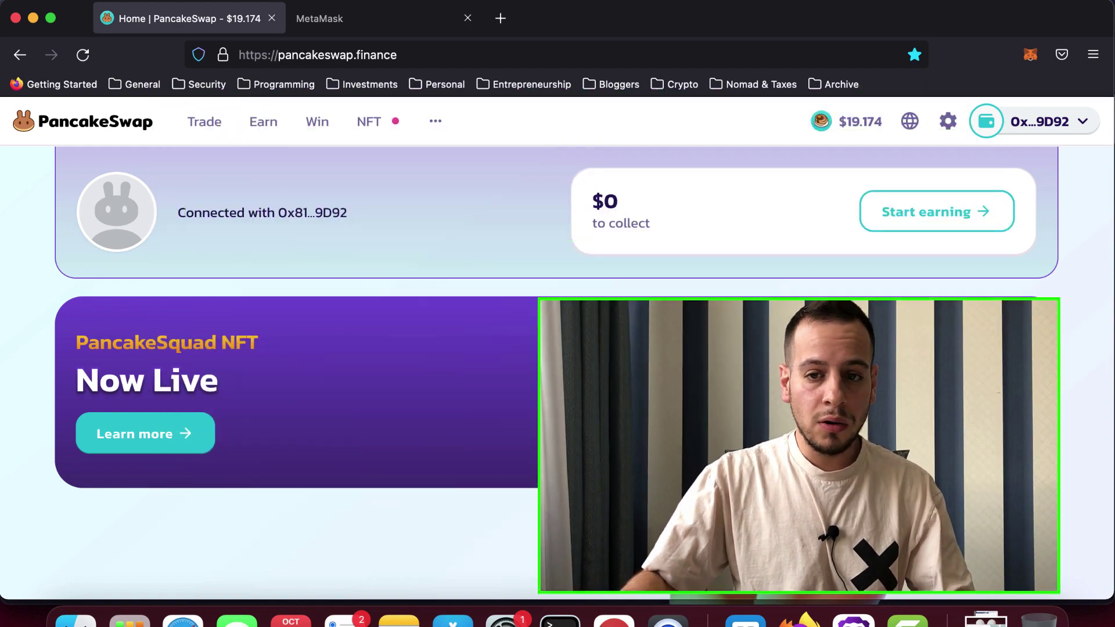
Search the web for "ledger live" in a new tab and open the Ledger Live page on ledger.com.
left_click(501, 18)
type("ledger live")
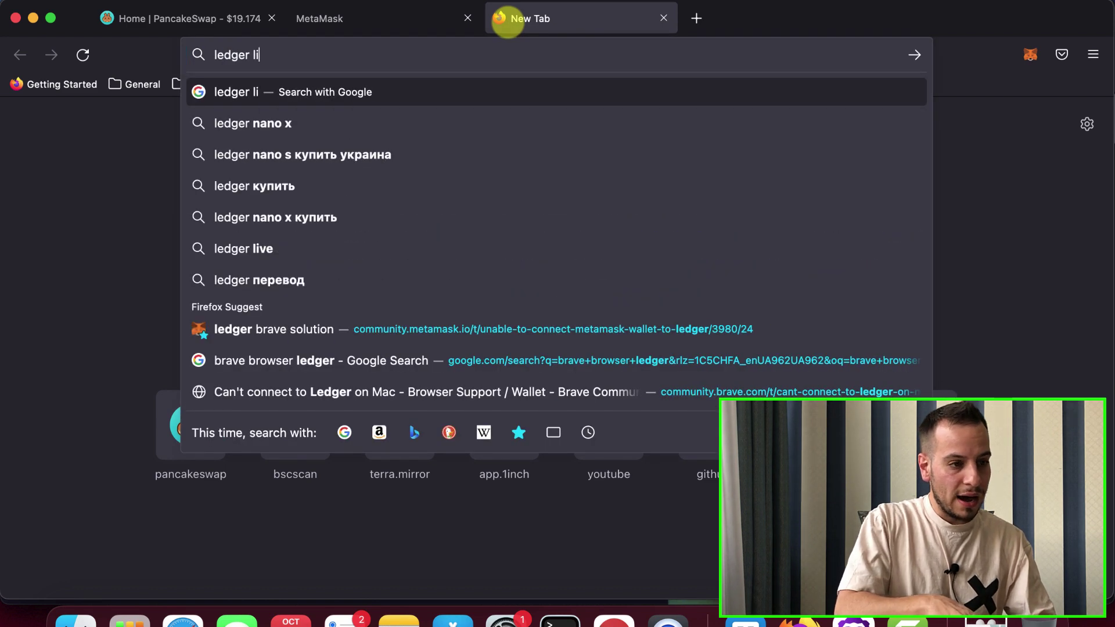
key("Return")
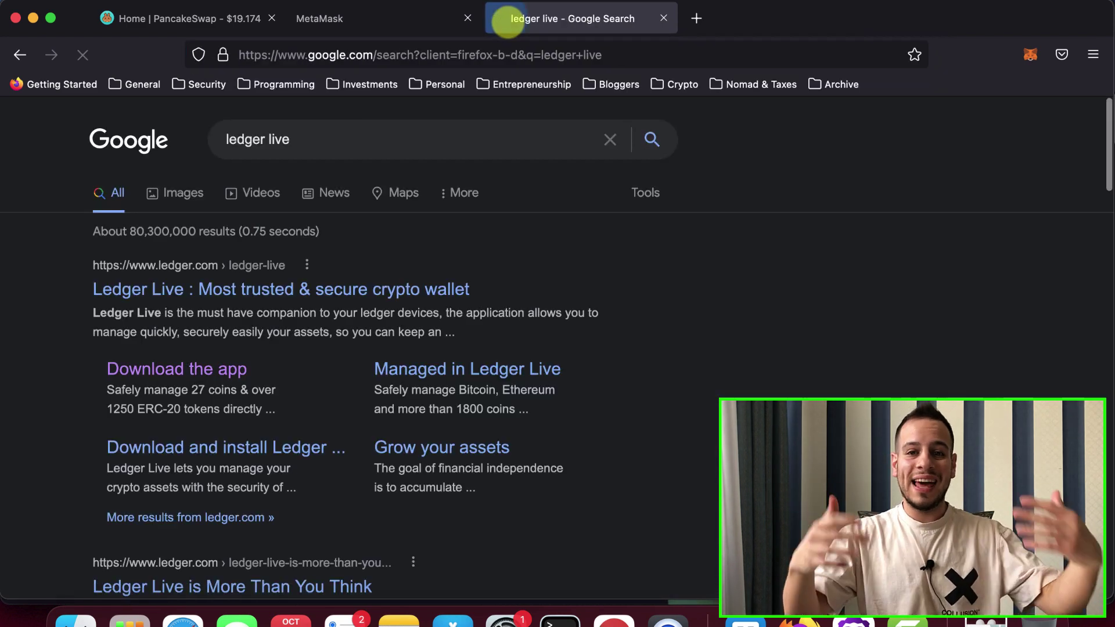
left_click(215, 288)
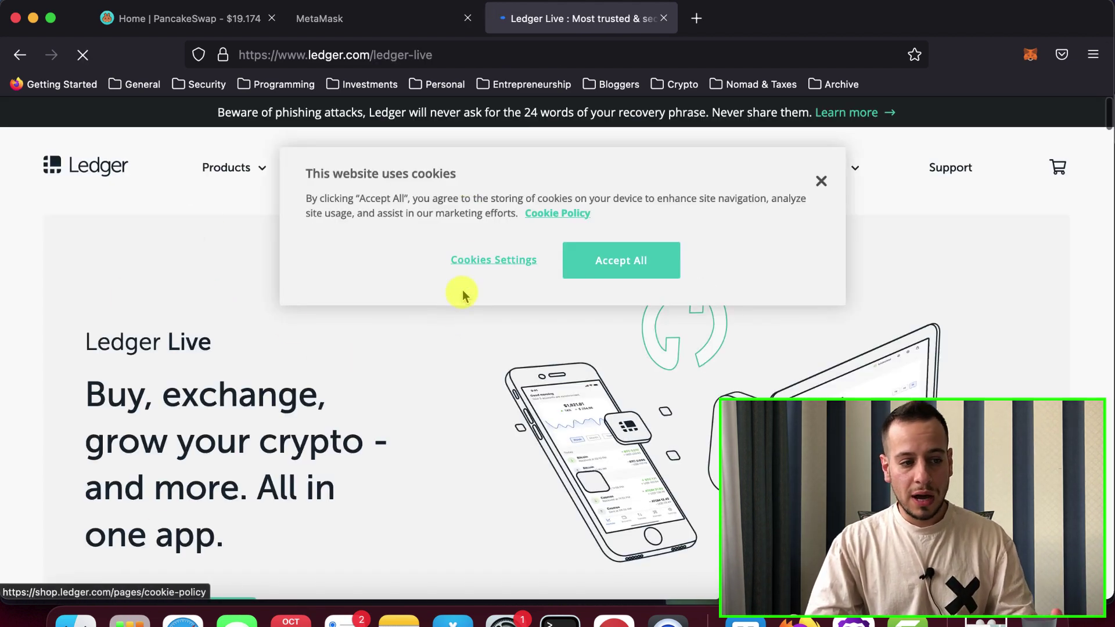
Accept all cookies on the Ledger Live page and examine its app download option and web address.
left_click(613, 270)
scroll(552, 360, "down", 4)
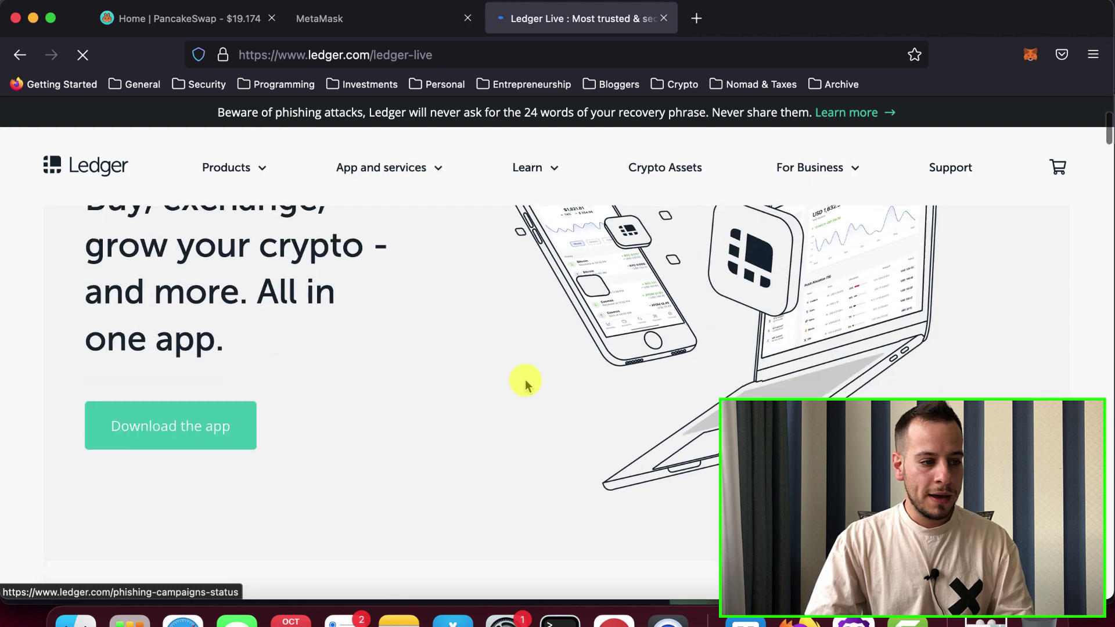
left_click(162, 438)
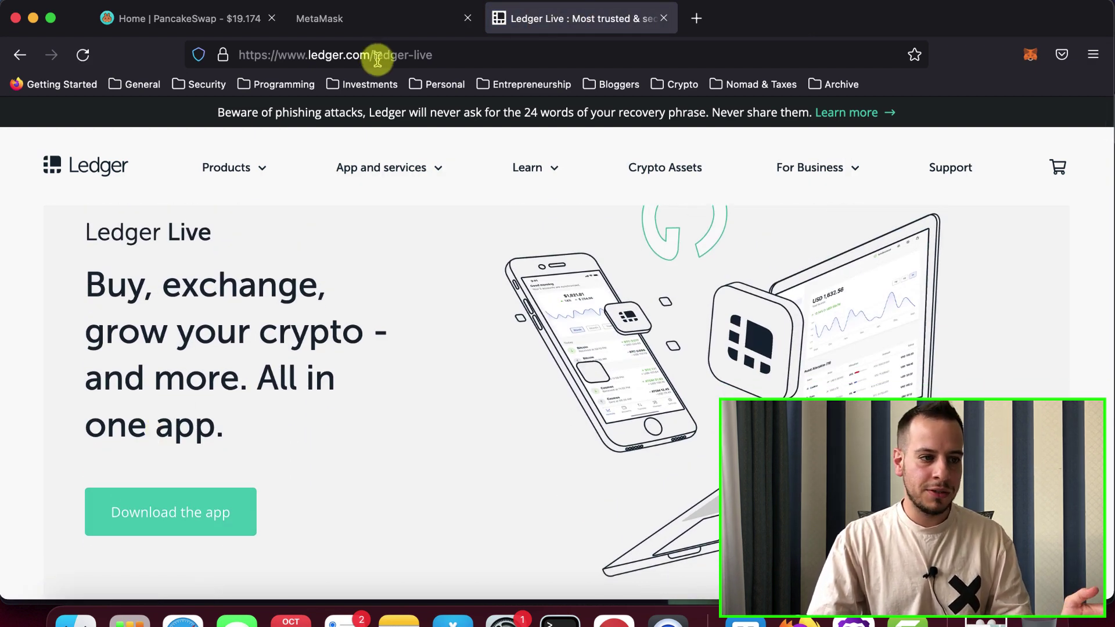
left_click_drag(378, 58, 457, 55)
left_click(278, 494)
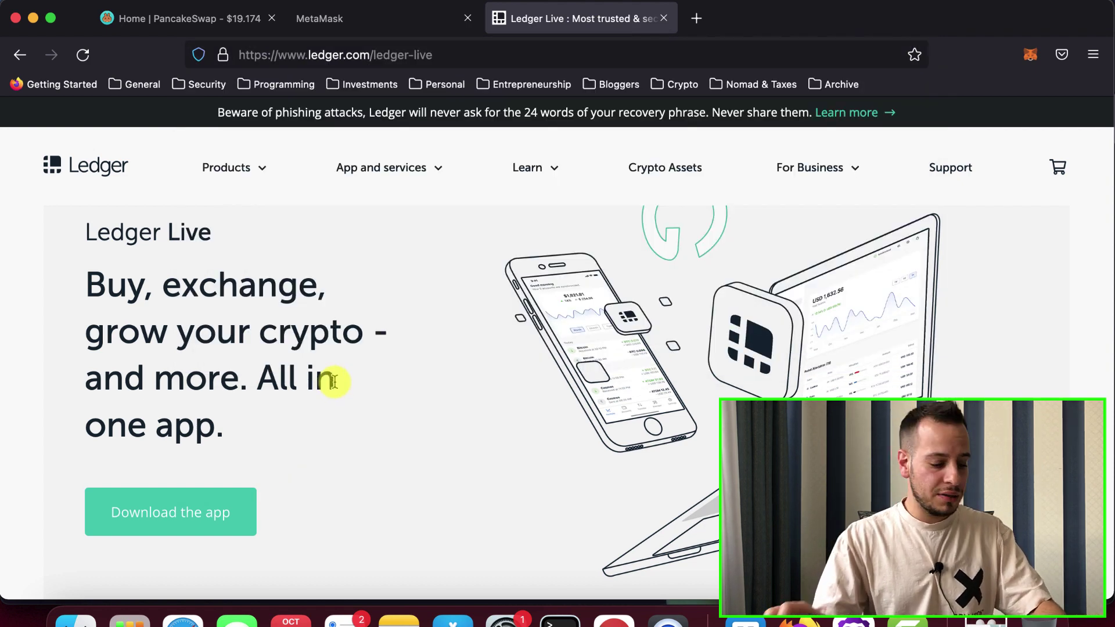
Launch the Ledger Live desktop app and open its Manager.
key("F4")
type("ledger")
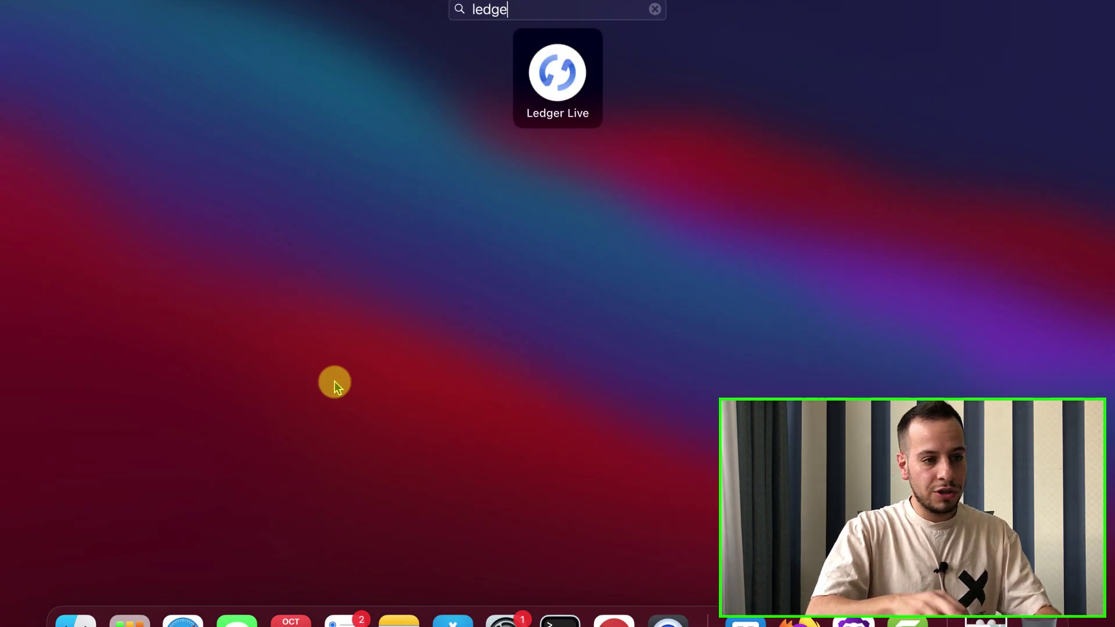
left_click(335, 385)
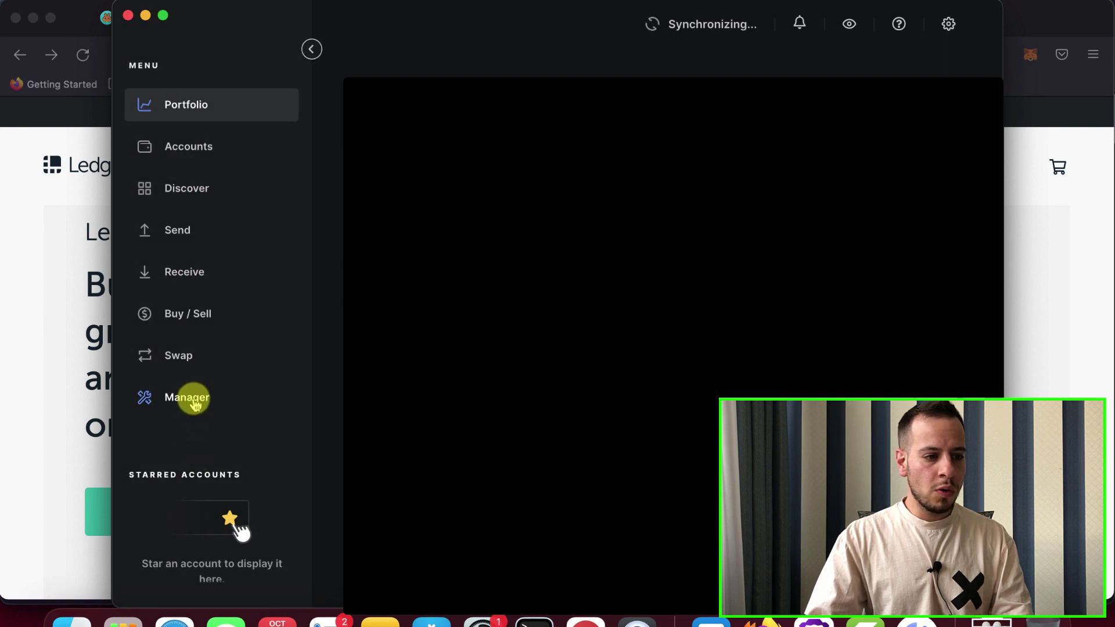
left_click(194, 405)
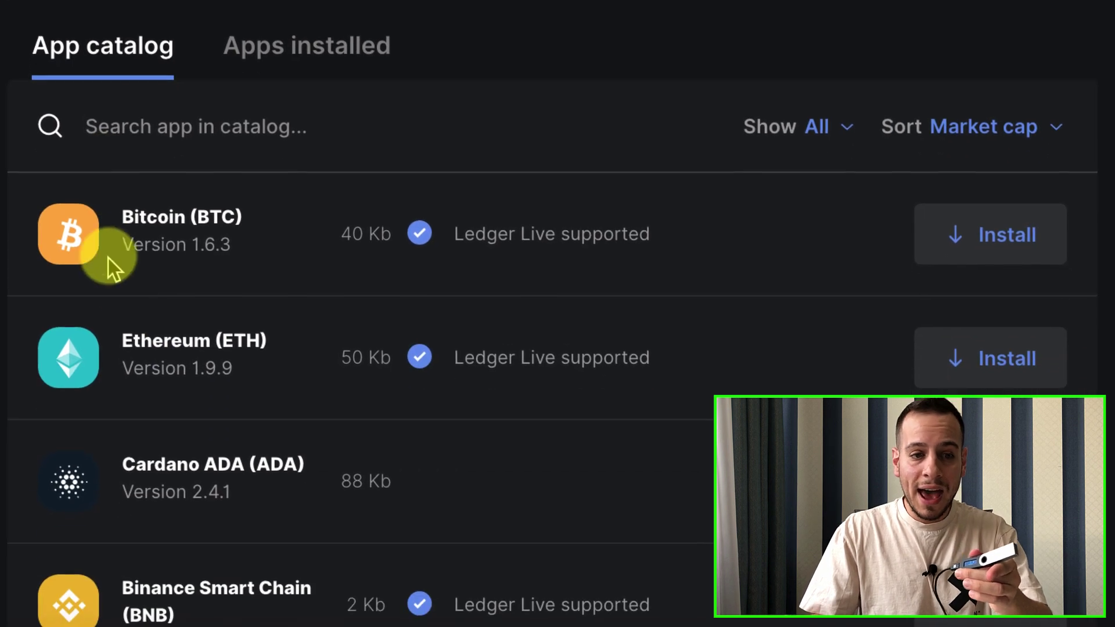
Install the Ethereum (ETH) app on the Ledger device from the app catalog and retry the device connection.
left_click(987, 360)
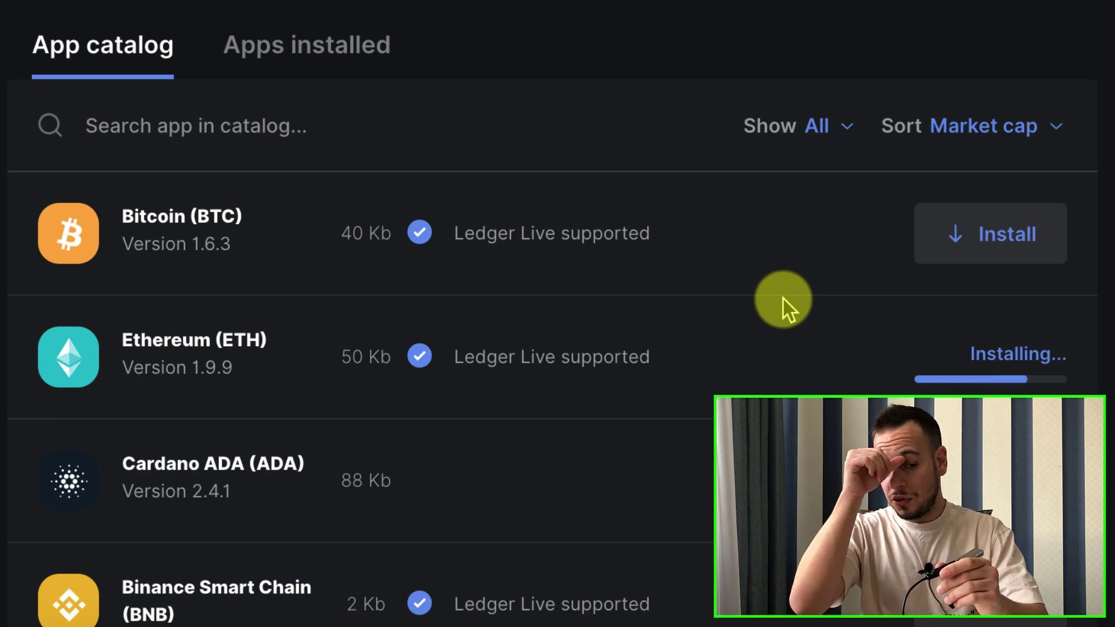
scroll(548, 506, "down", 2)
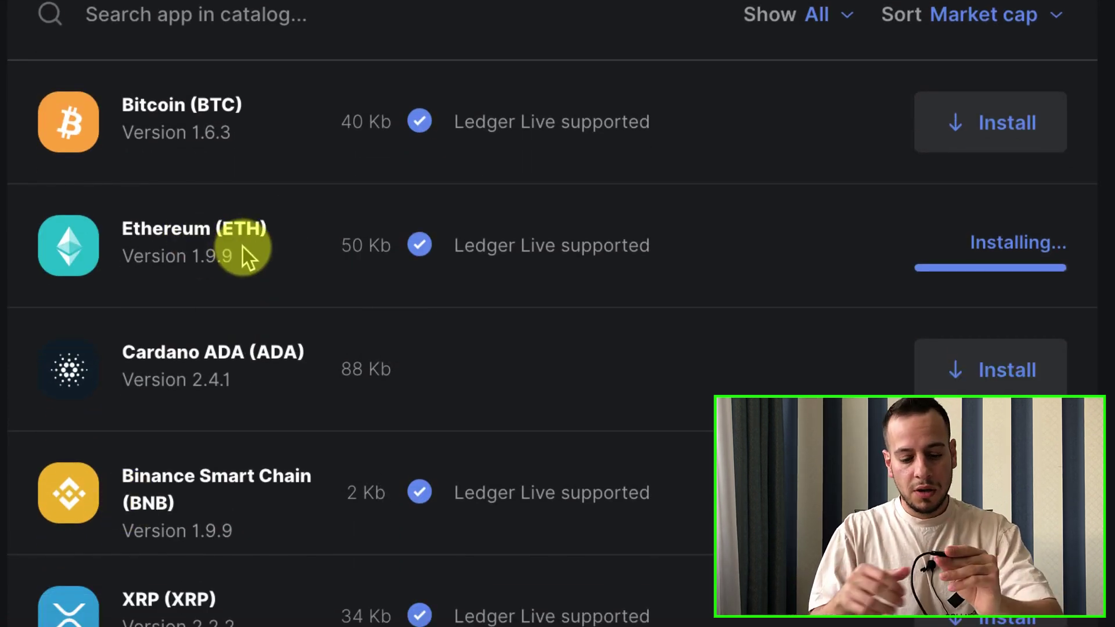
scroll(242, 246, "down", 1)
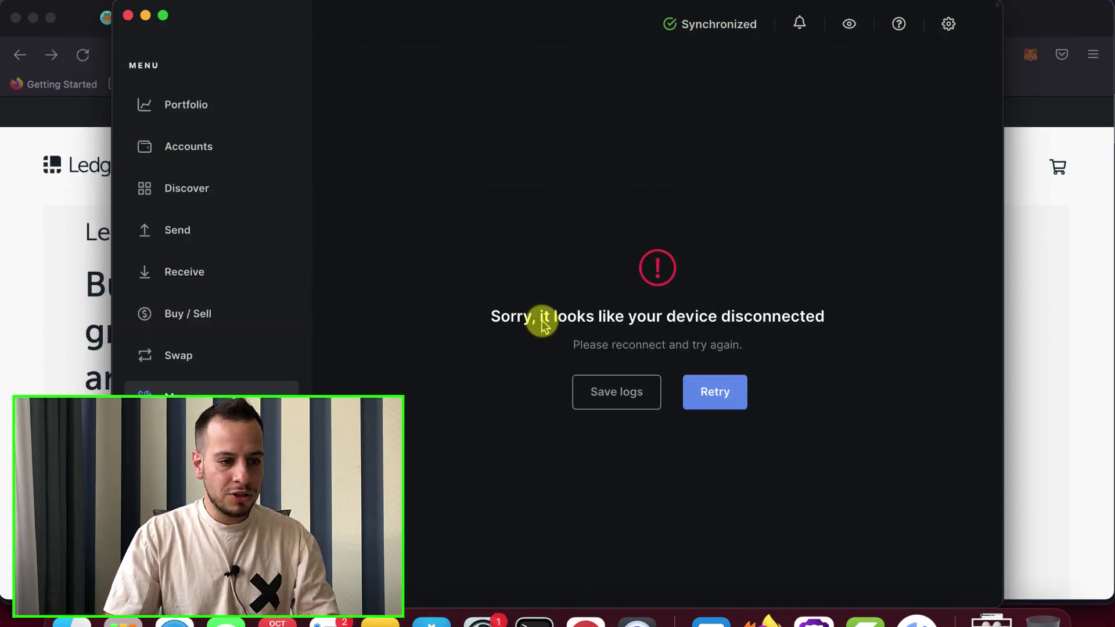
left_click(699, 400)
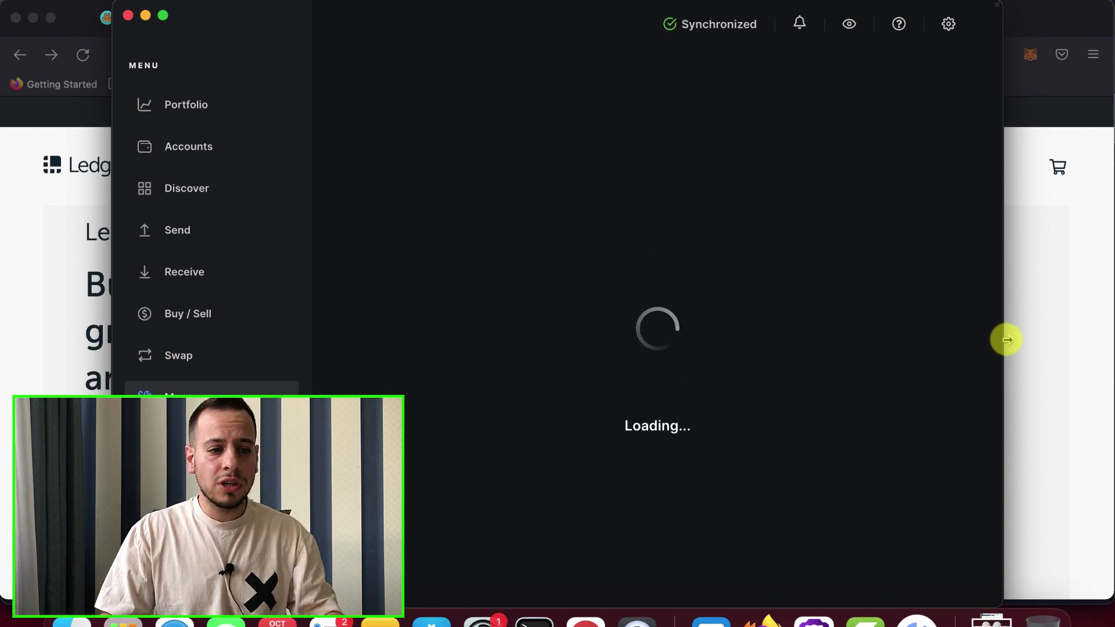
Switch to the Firefox browser, close the Ledger Live page and show the open MetaMask page.
key("super+tab")
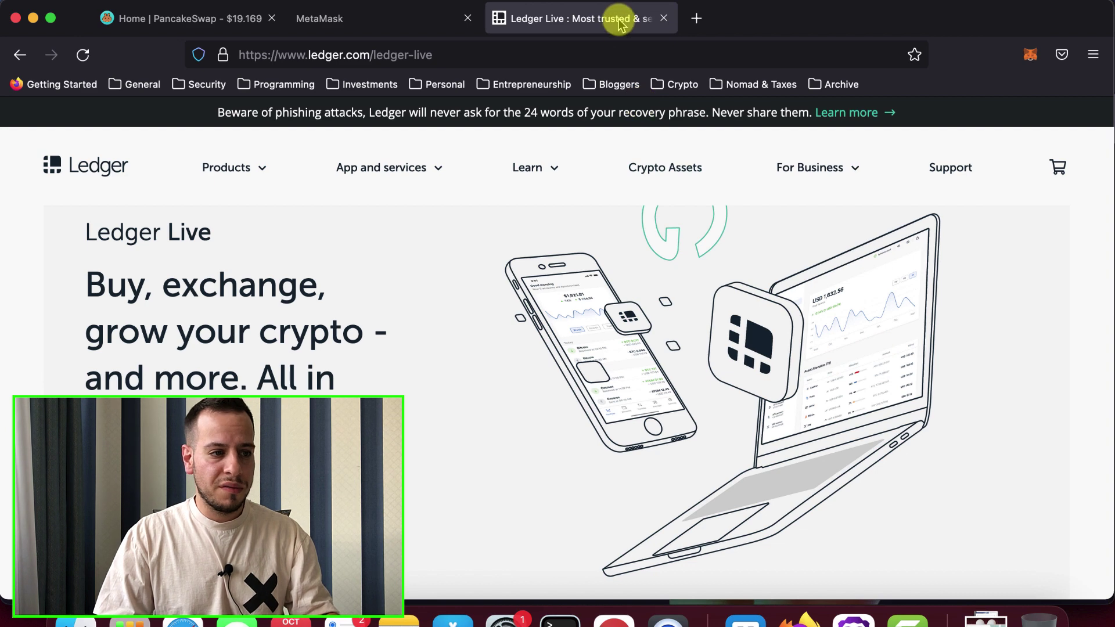
key("super+w")
left_click(348, 18)
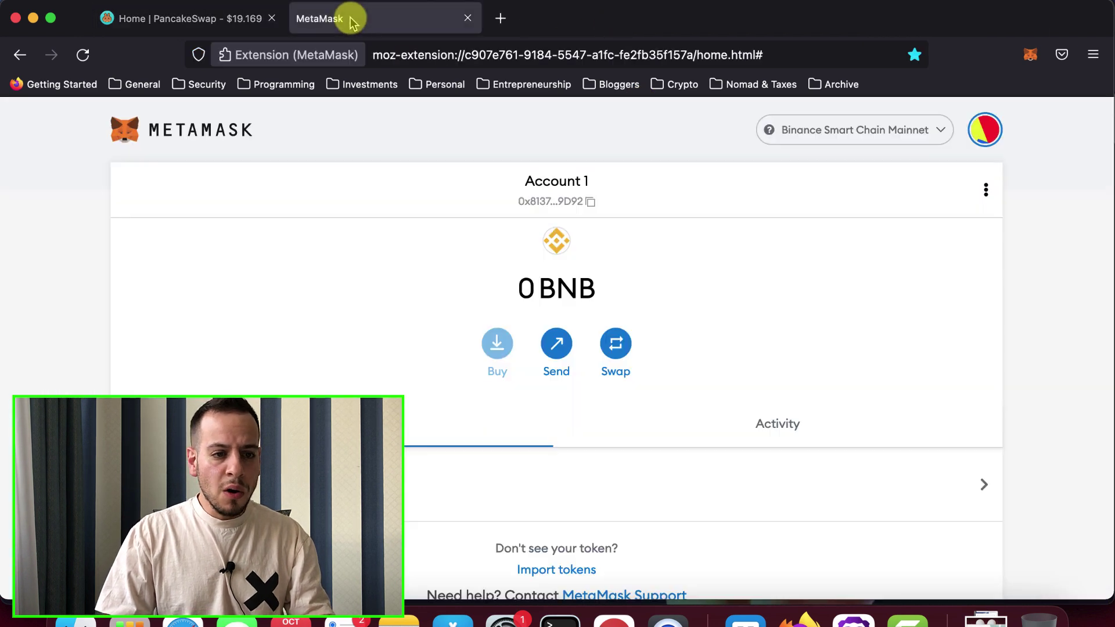
Start connecting a hardware wallet in MetaMask, choosing Ledger as the device, and continue to account selection.
left_click(1031, 56)
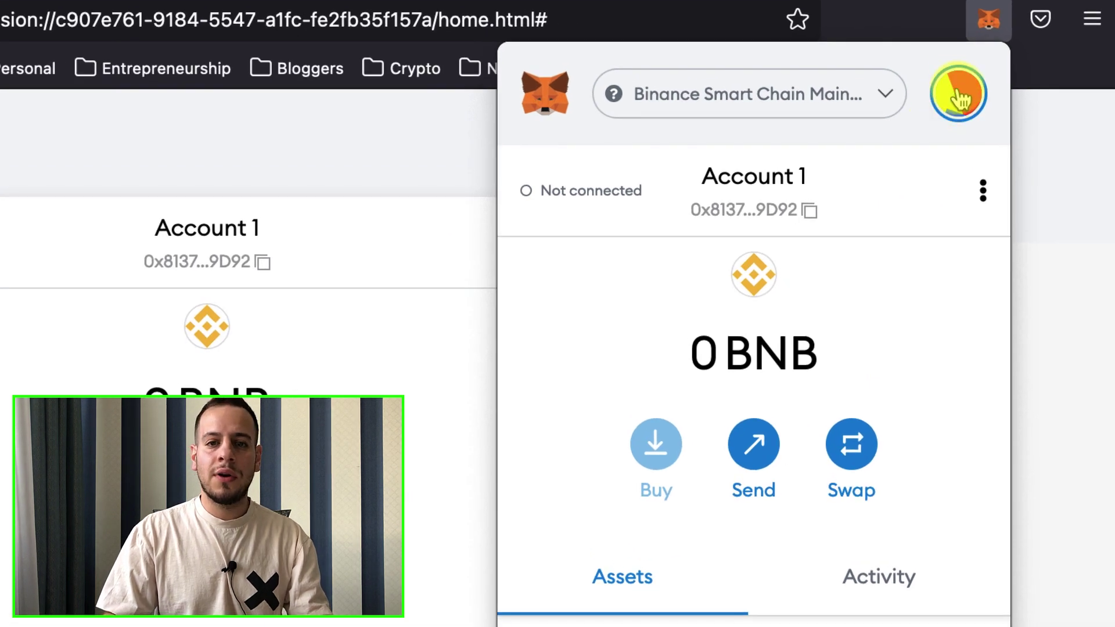
left_click(969, 100)
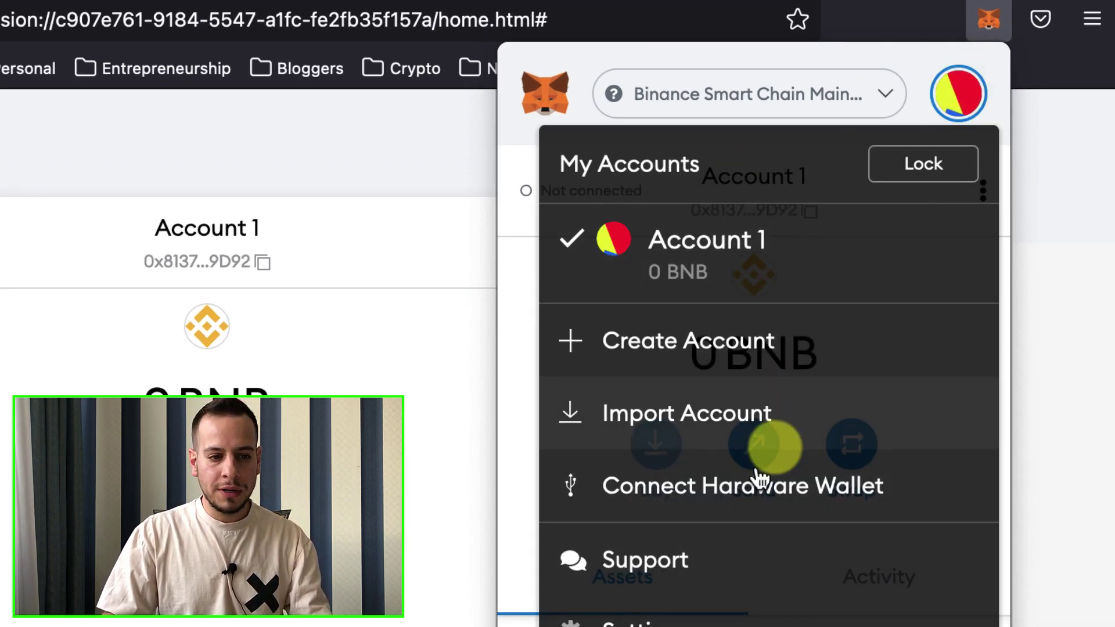
left_click(649, 500)
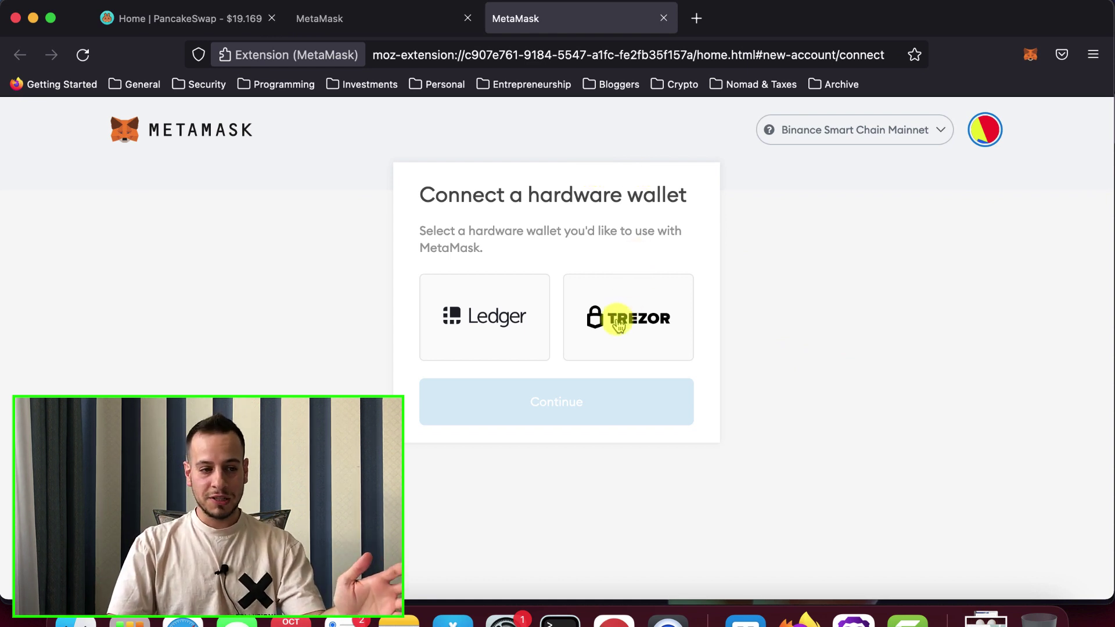
left_click(481, 320)
scroll(497, 341, "down", 3)
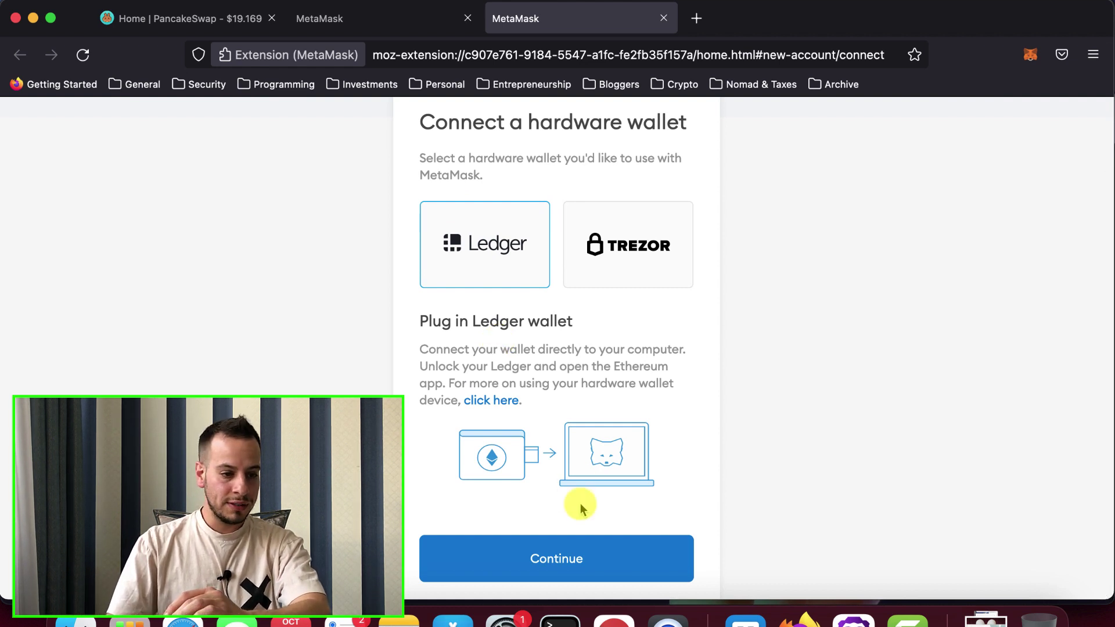
left_click(531, 553)
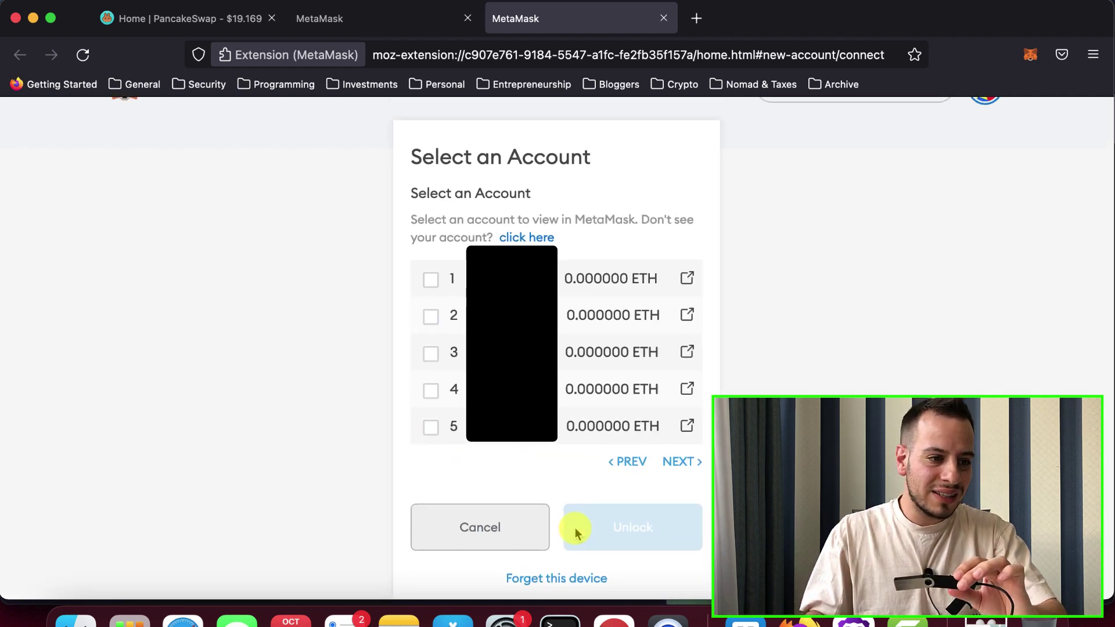
Look through Ledger accounts 6 to 10, return to the first page, and select and unlock account 1.
scroll(488, 278, "down", 1)
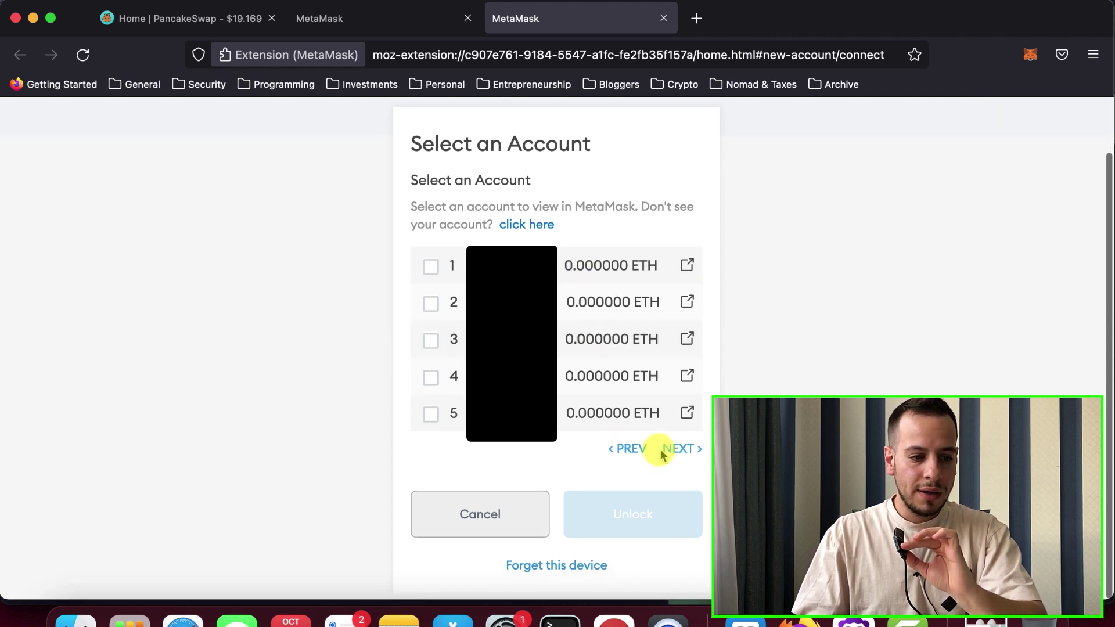
left_click(678, 456)
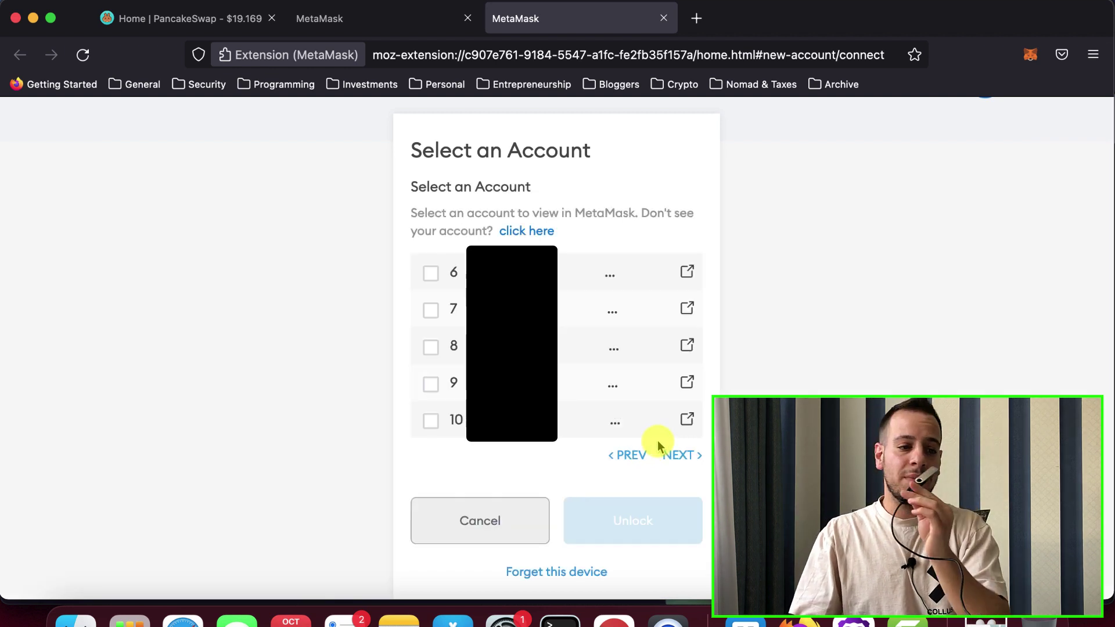
left_click(631, 458)
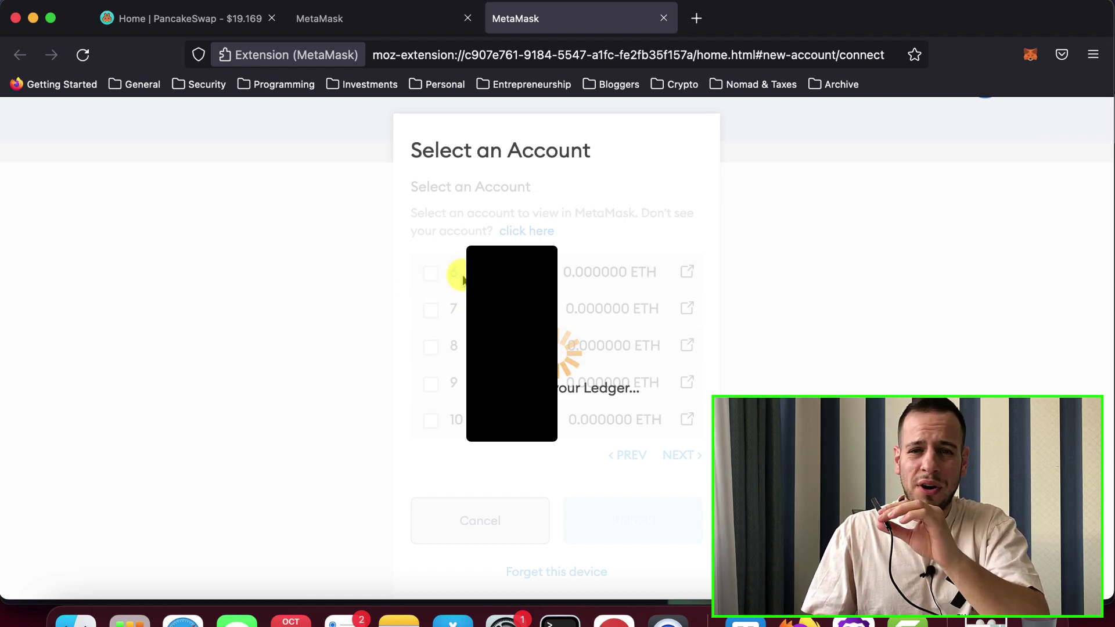
left_click(430, 273)
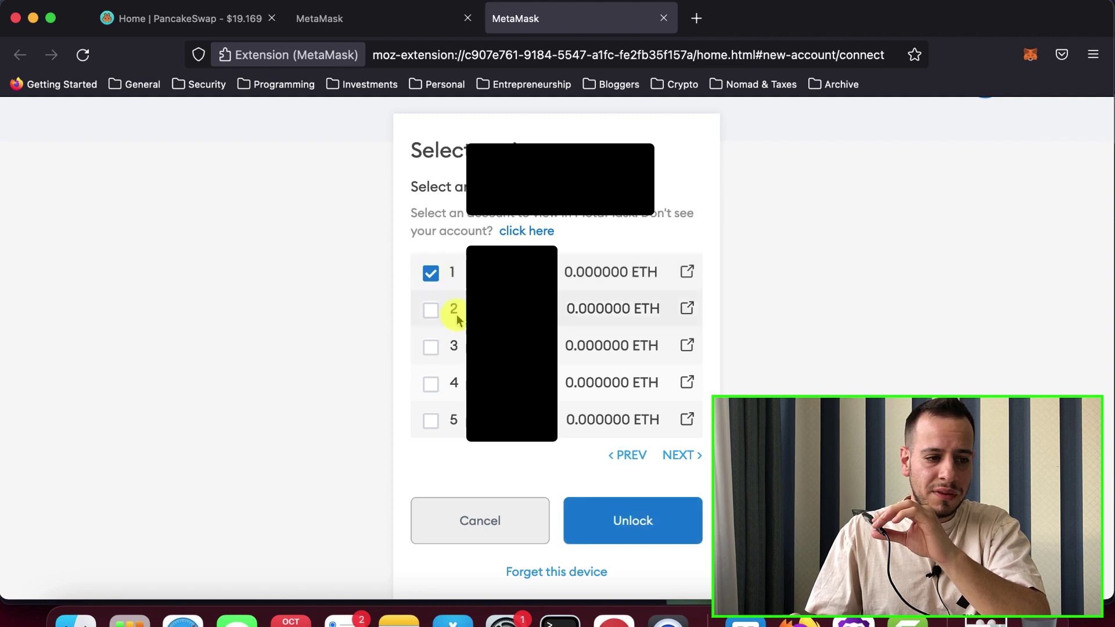
left_click(627, 531)
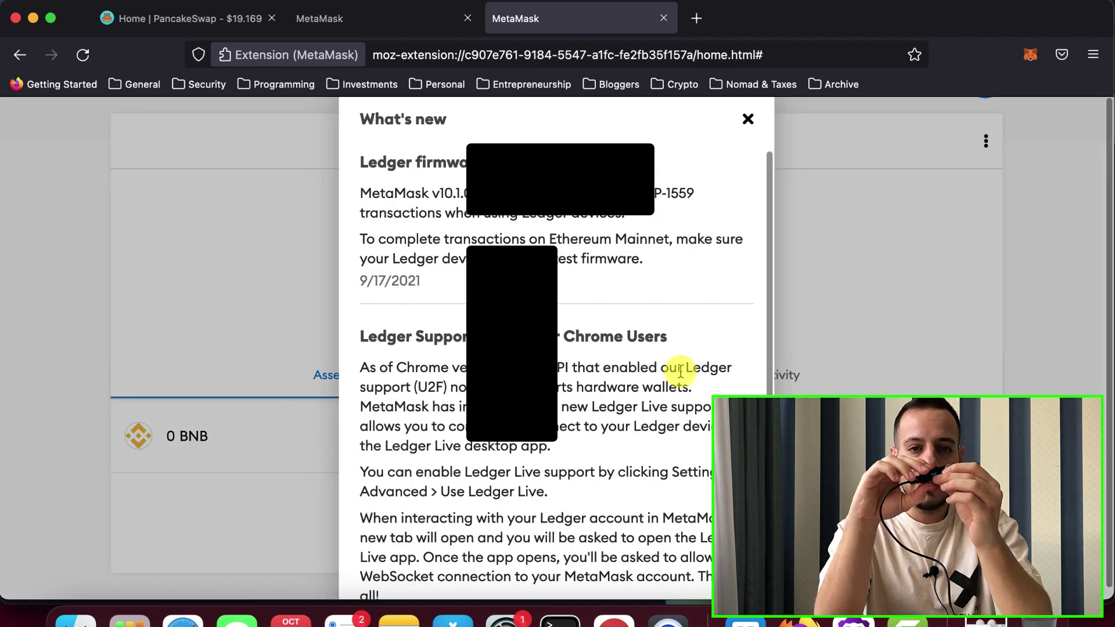
Dismiss the What's new notice and close both MetaMask pages to return to PancakeSwap.
left_click(747, 120)
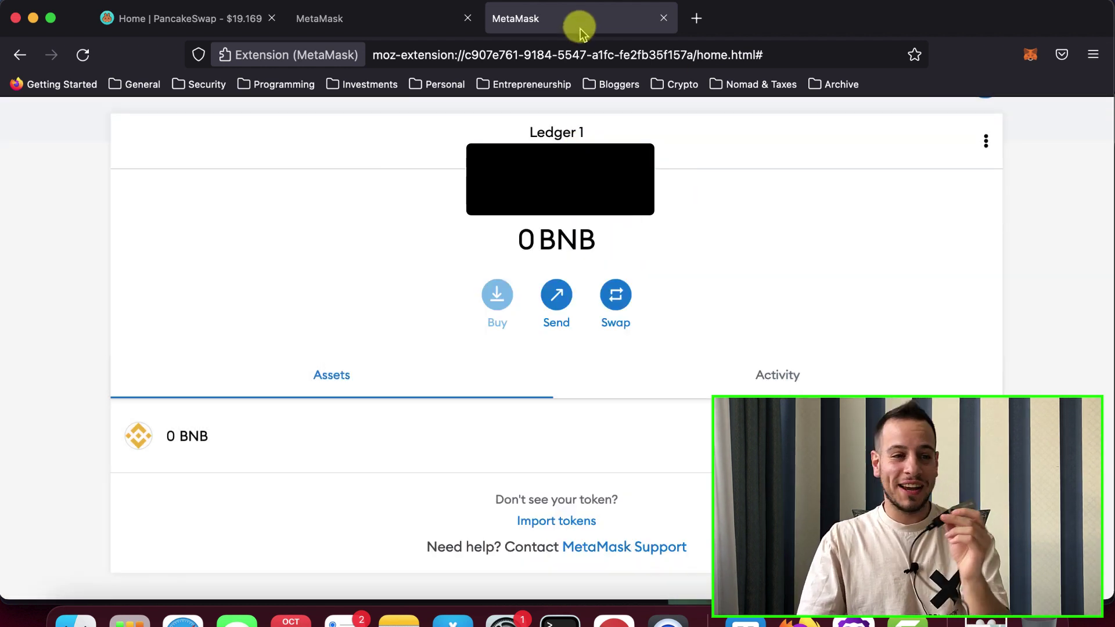
left_click(663, 18)
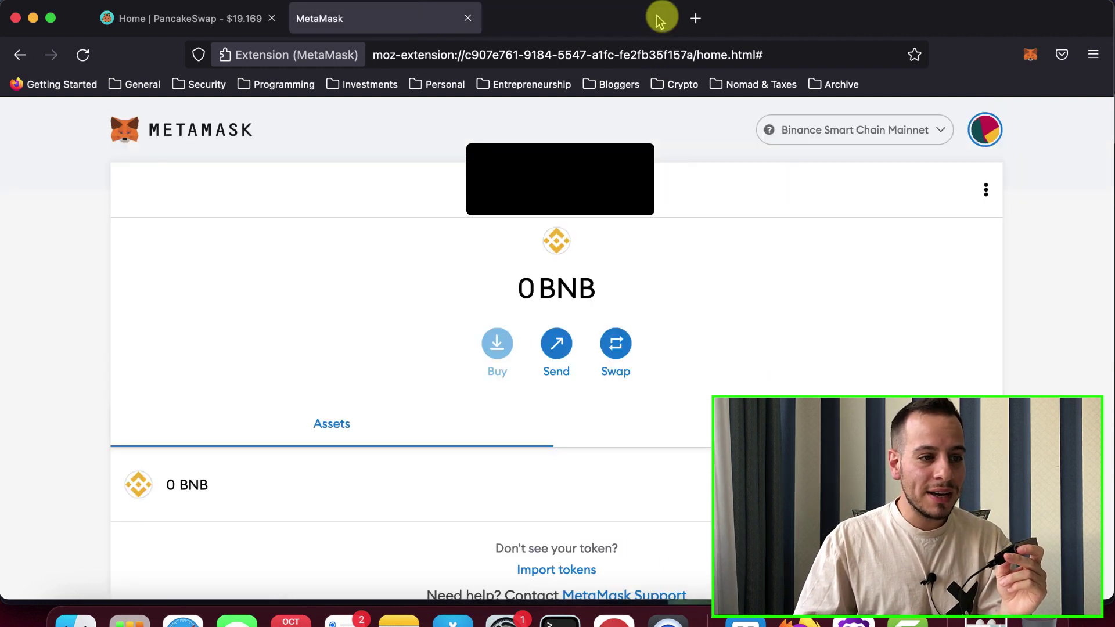
left_click(467, 18)
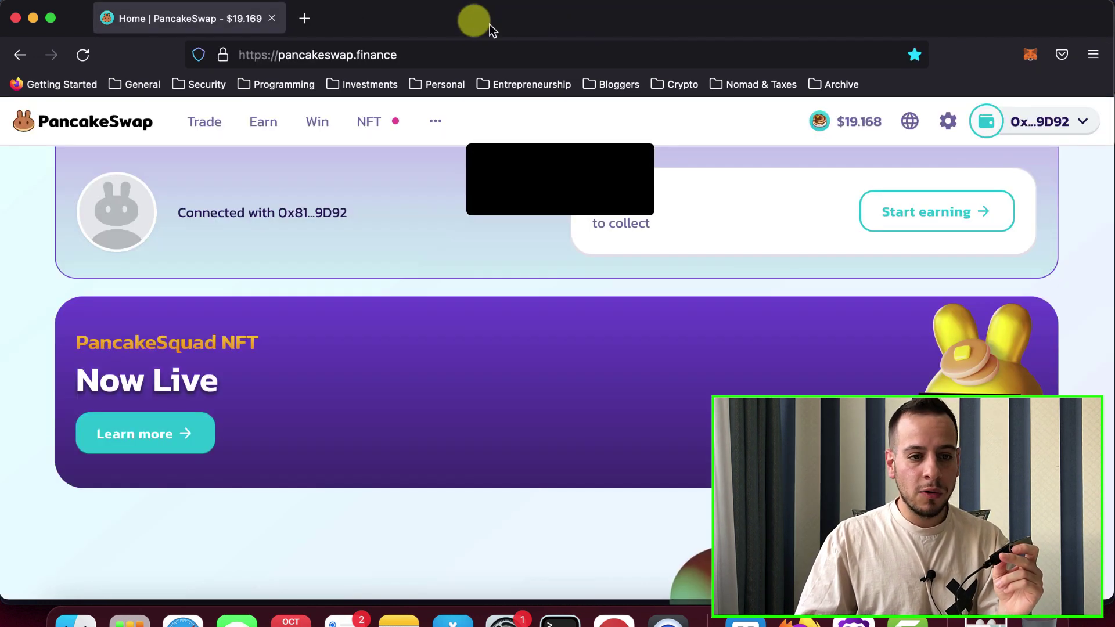
Connect the Ledger 1 account to pancakeswap.finance through the MetaMask wallet and dismiss the What's new notice.
left_click(1030, 55)
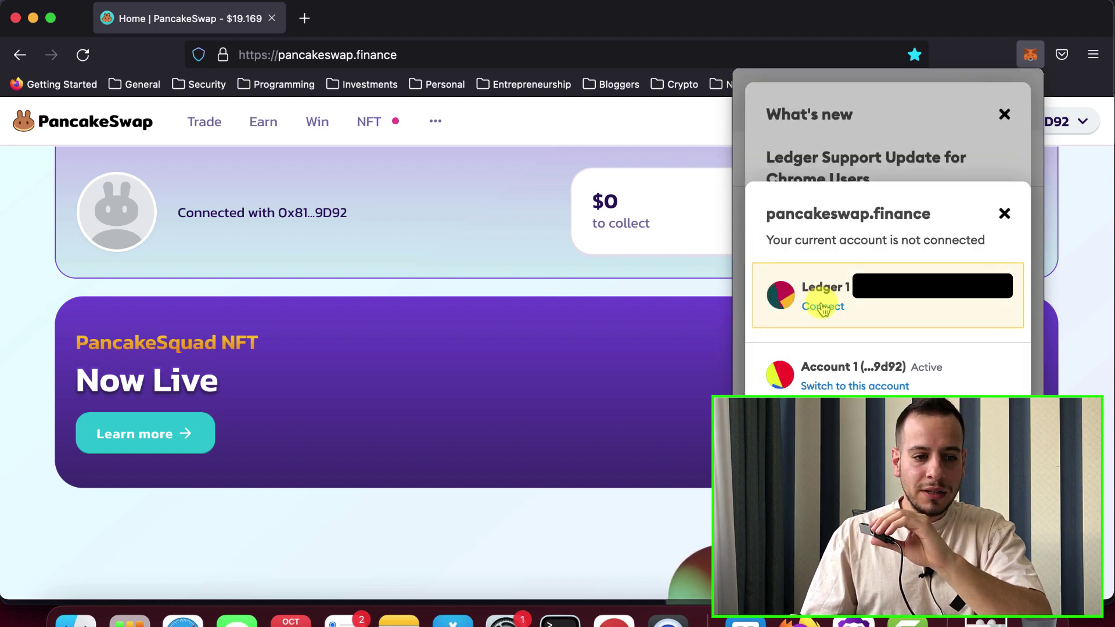
left_click(826, 307)
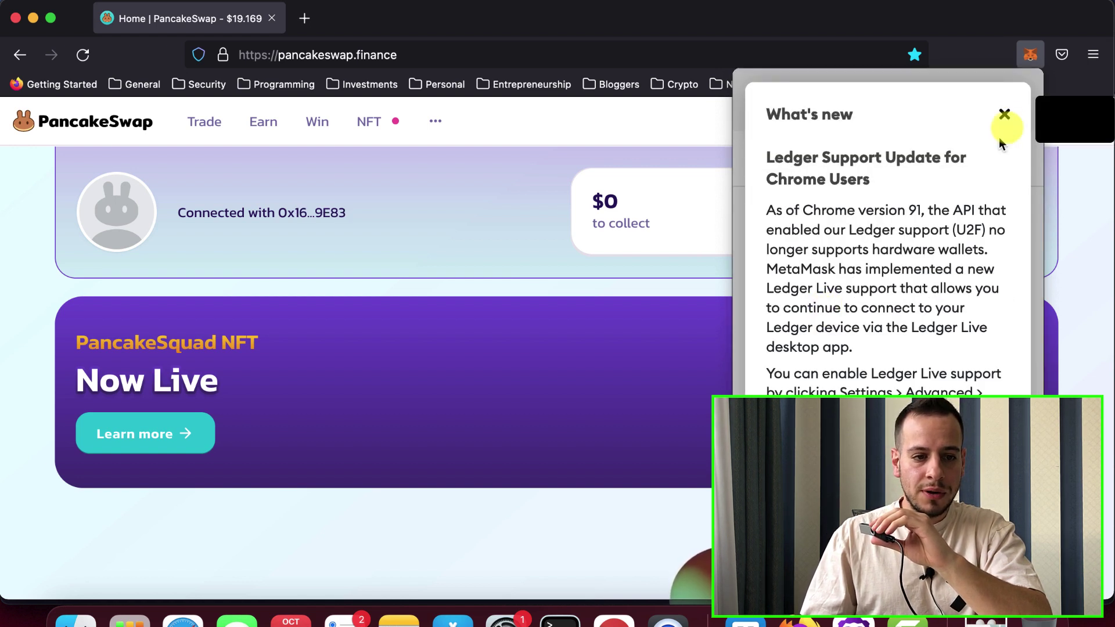
left_click(1003, 114)
Review the MetaMask account list to check which accounts are linked to PancakeSwap and which is a hardware account.
left_click(1010, 100)
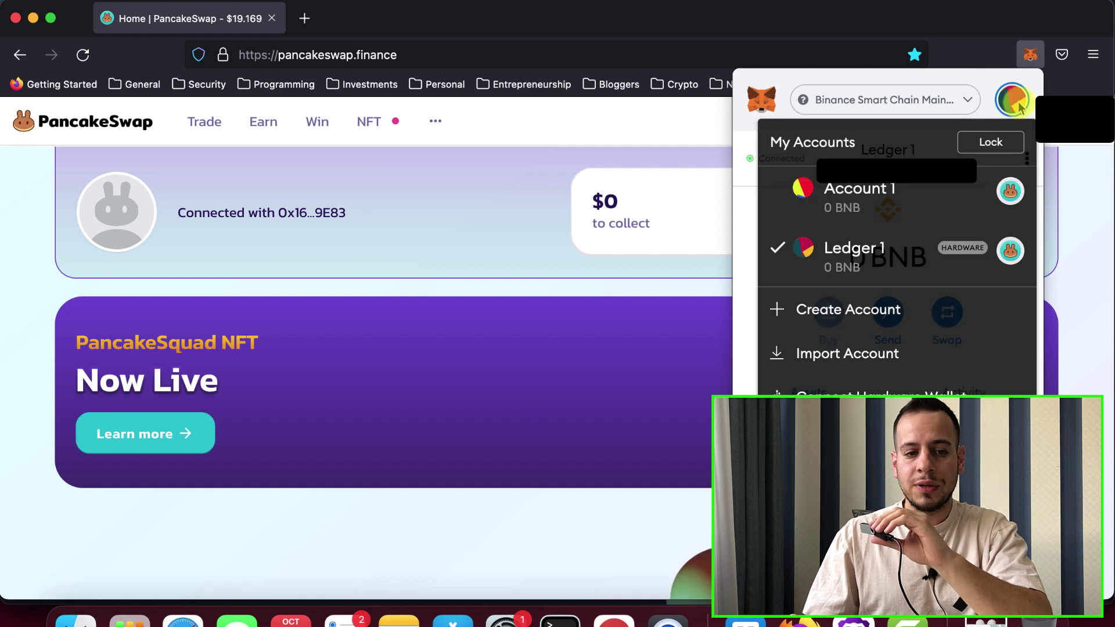
left_click(1011, 107)
left_click(1012, 107)
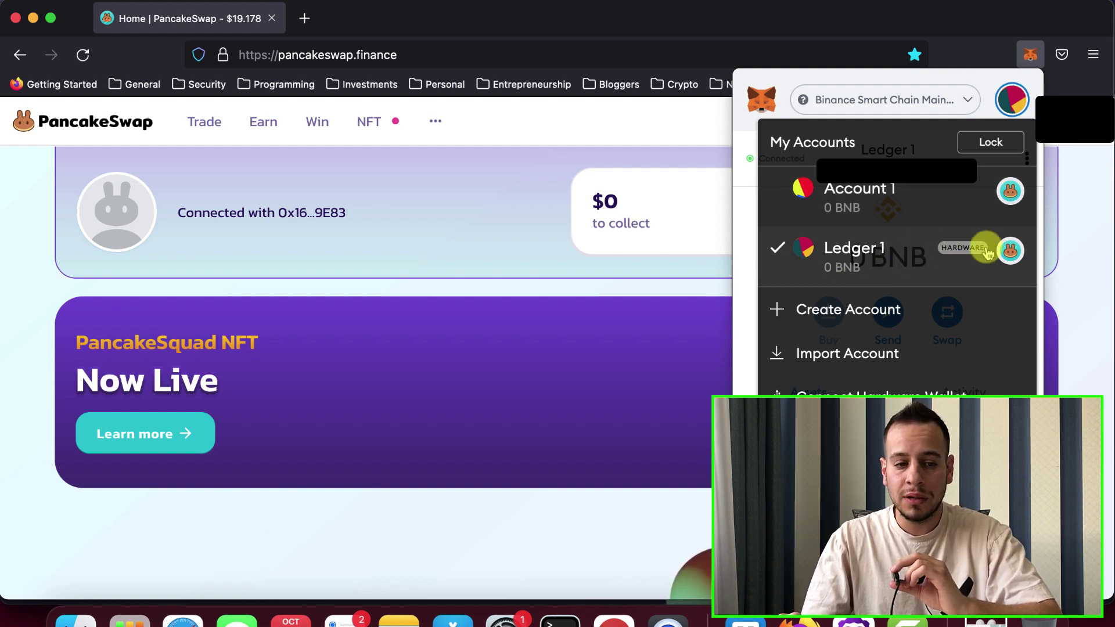
Select the Ledger 1 hardware account in MetaMask, recheck the account list and close the wallet.
left_click(938, 254)
left_click(1013, 100)
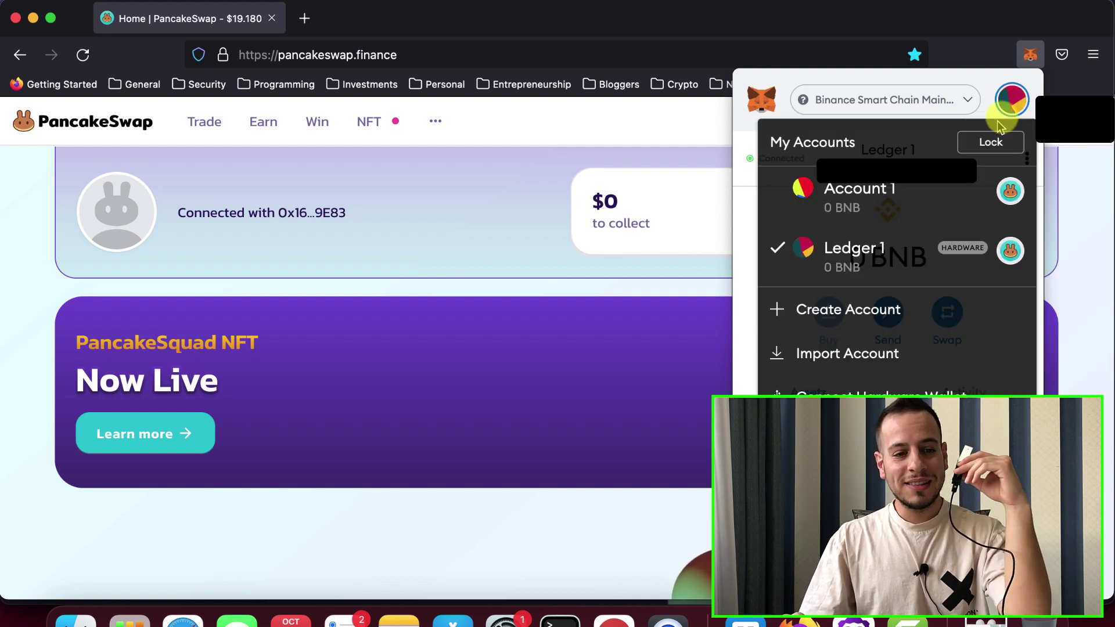
left_click(794, 251)
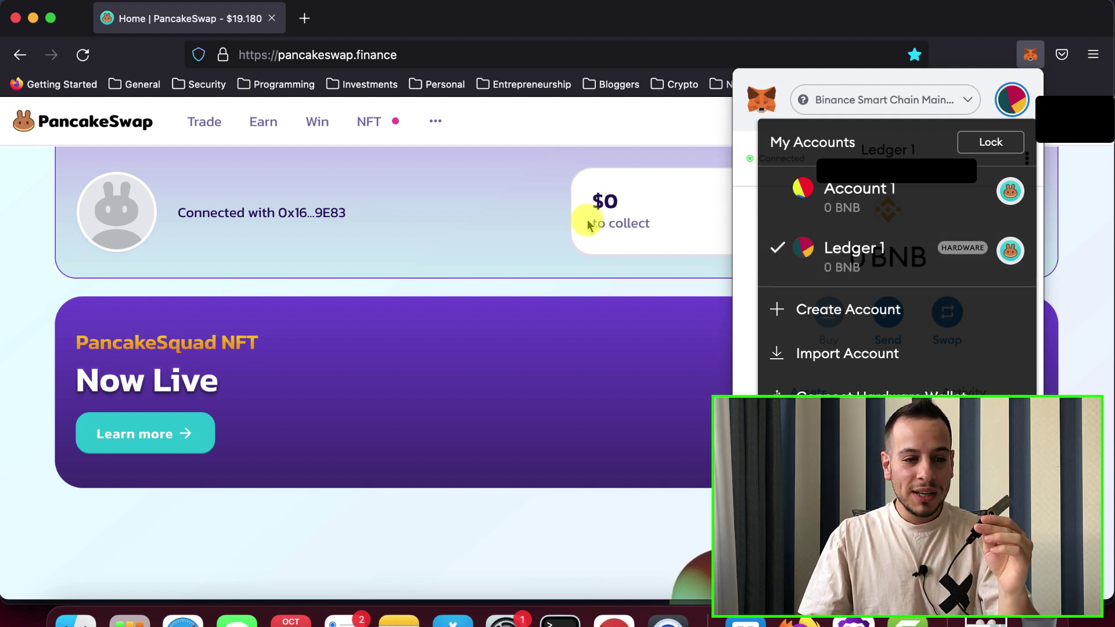
left_click(610, 200)
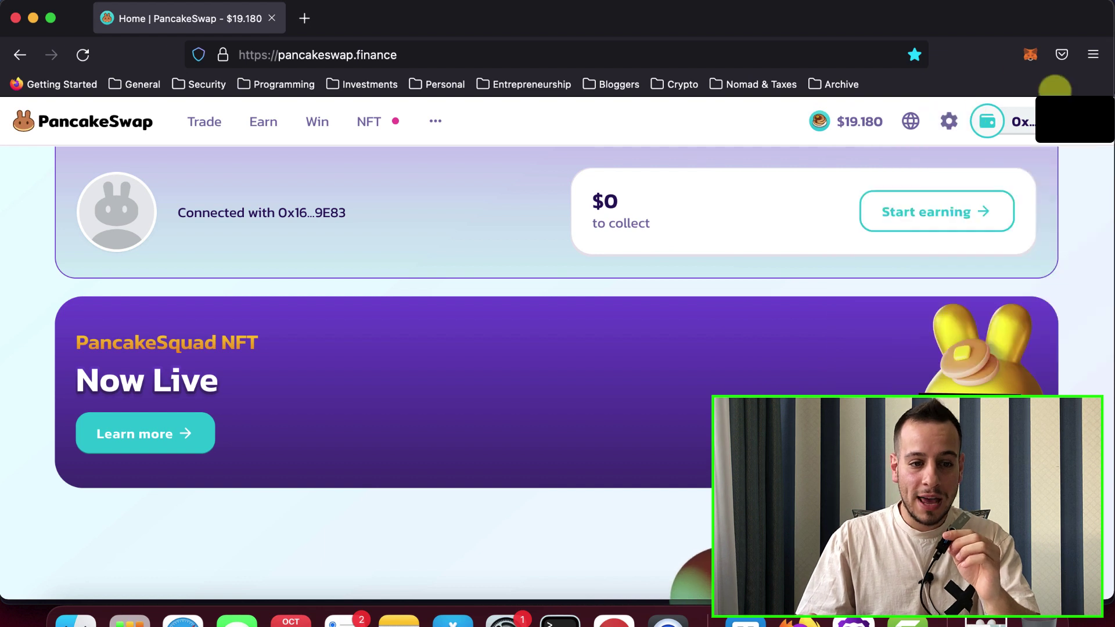
Check the BNB balance of the Ledger 1 account in MetaMask and close the wallet.
mouse_move(987, 125)
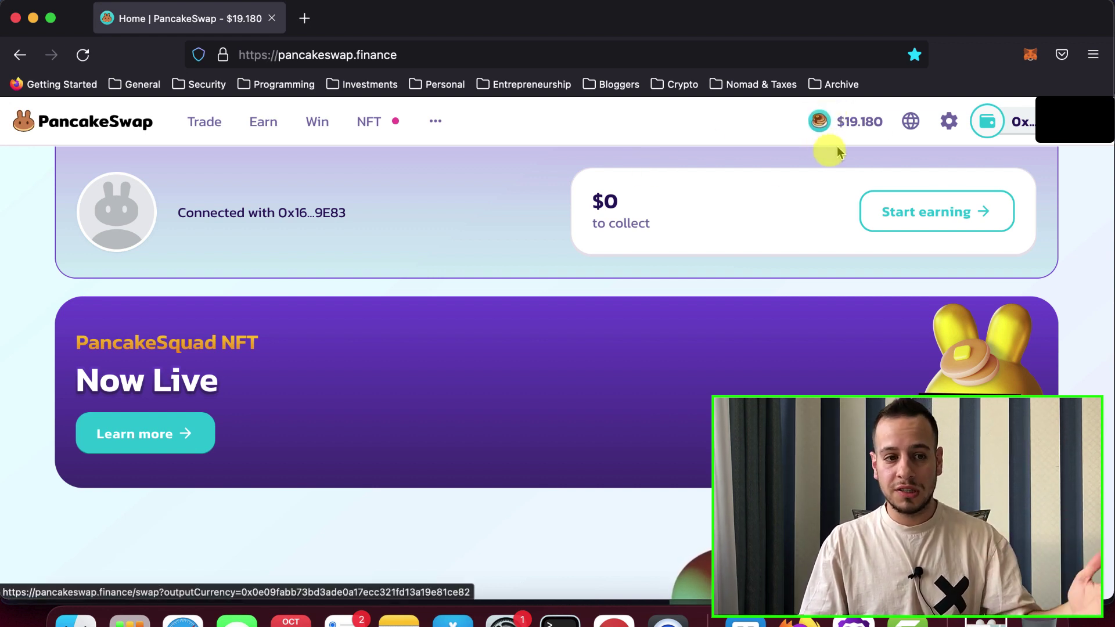
left_click(1030, 57)
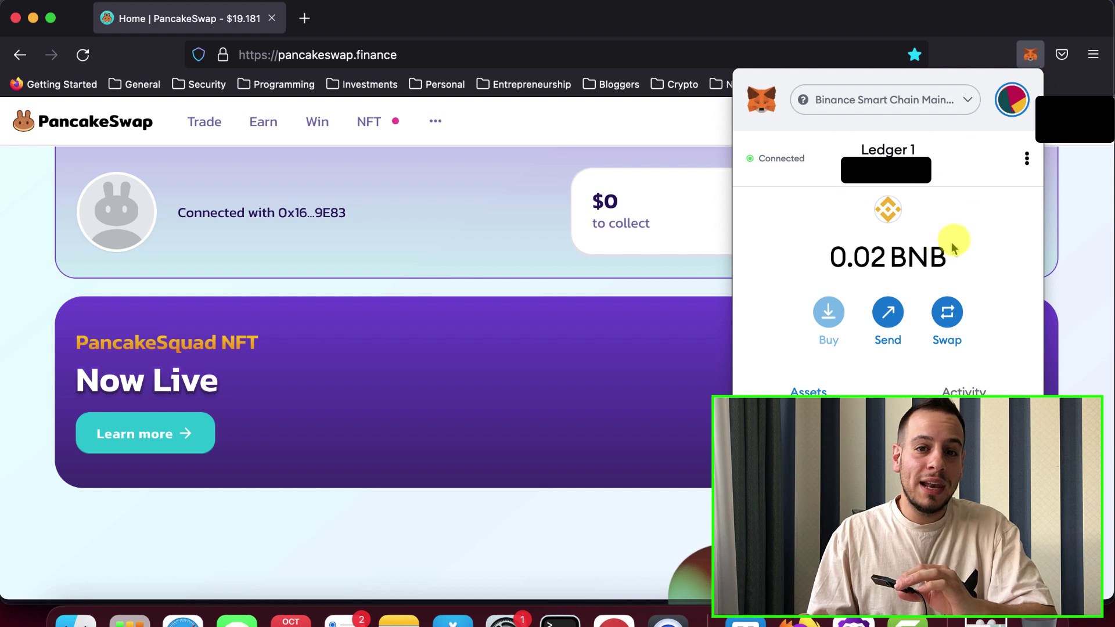
left_click_drag(831, 257, 887, 261)
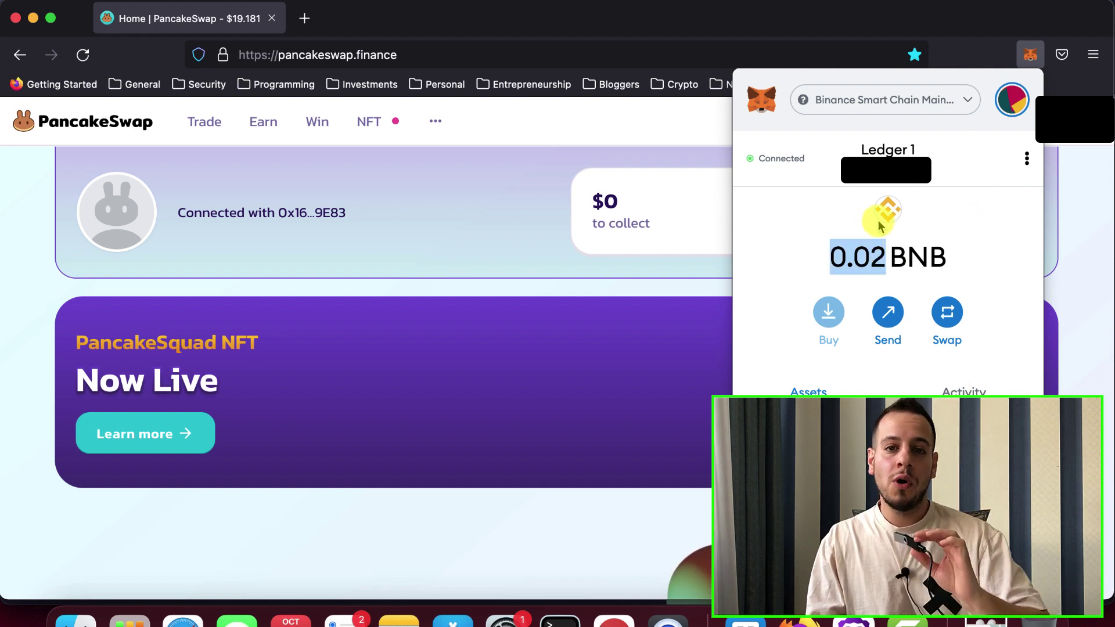
left_click(493, 224)
Open PancakeSwap's Exchange page and check the token list for the From currency, leaving it on BNB.
mouse_move(190, 121)
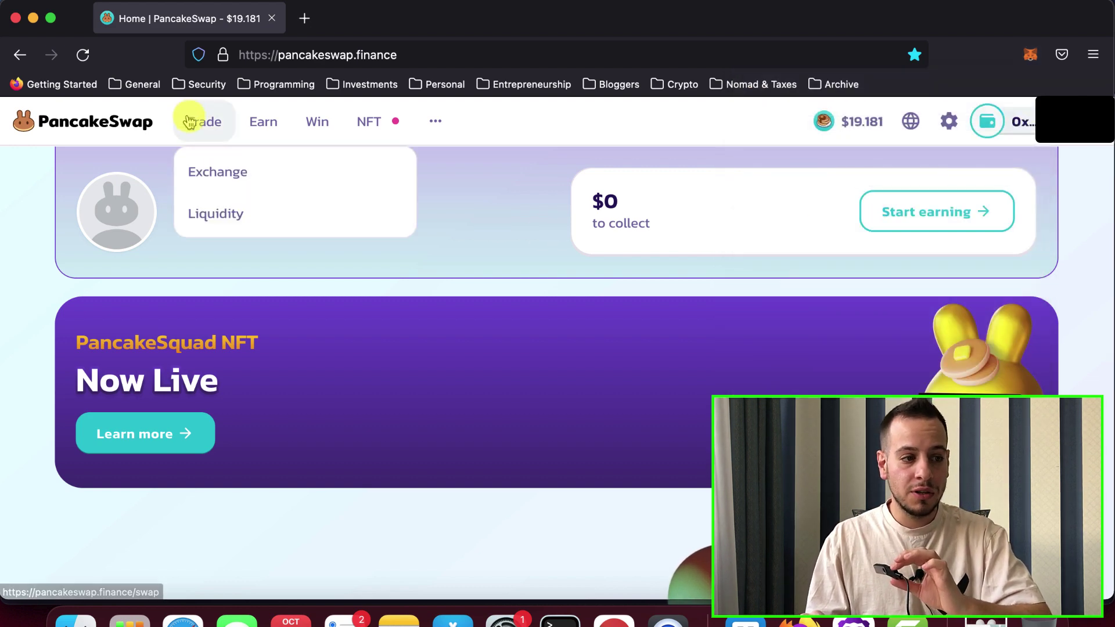
left_click(220, 172)
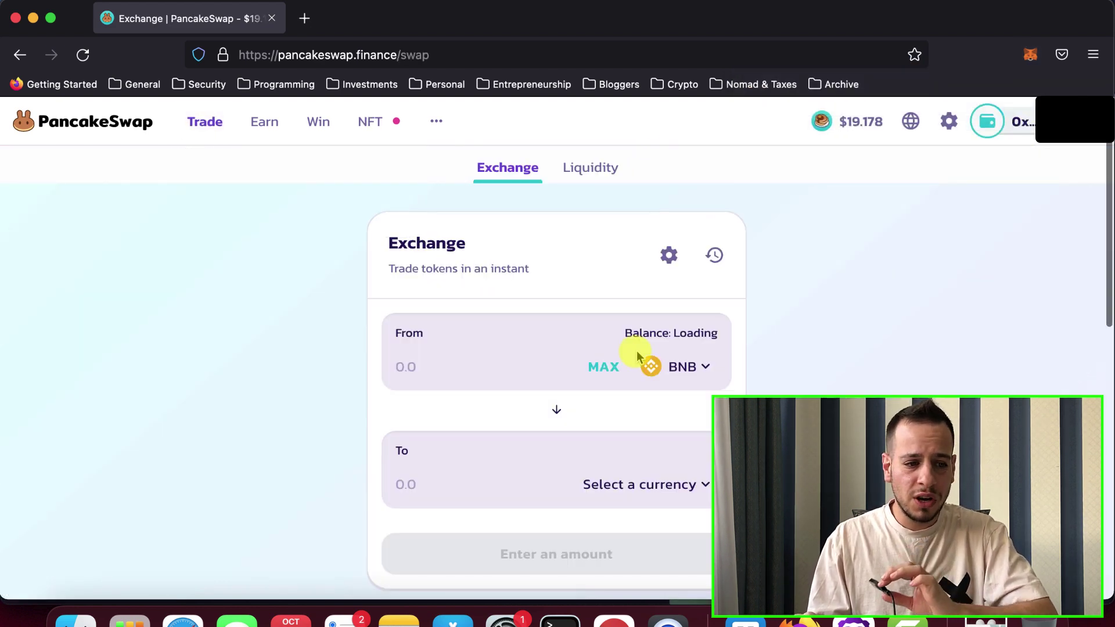
left_click(687, 372)
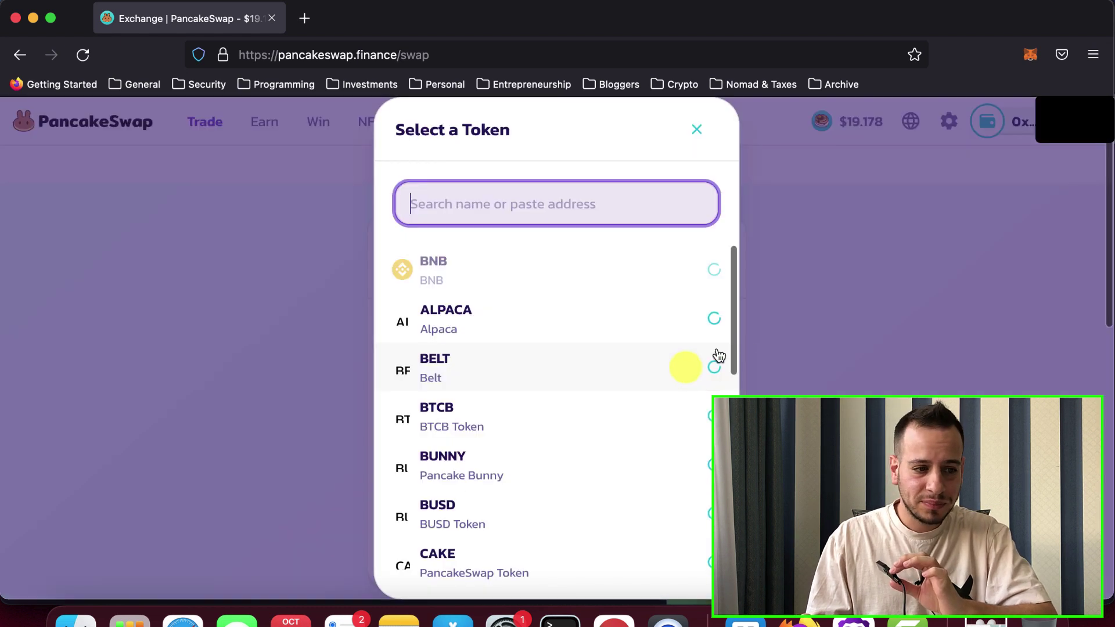
left_click(696, 128)
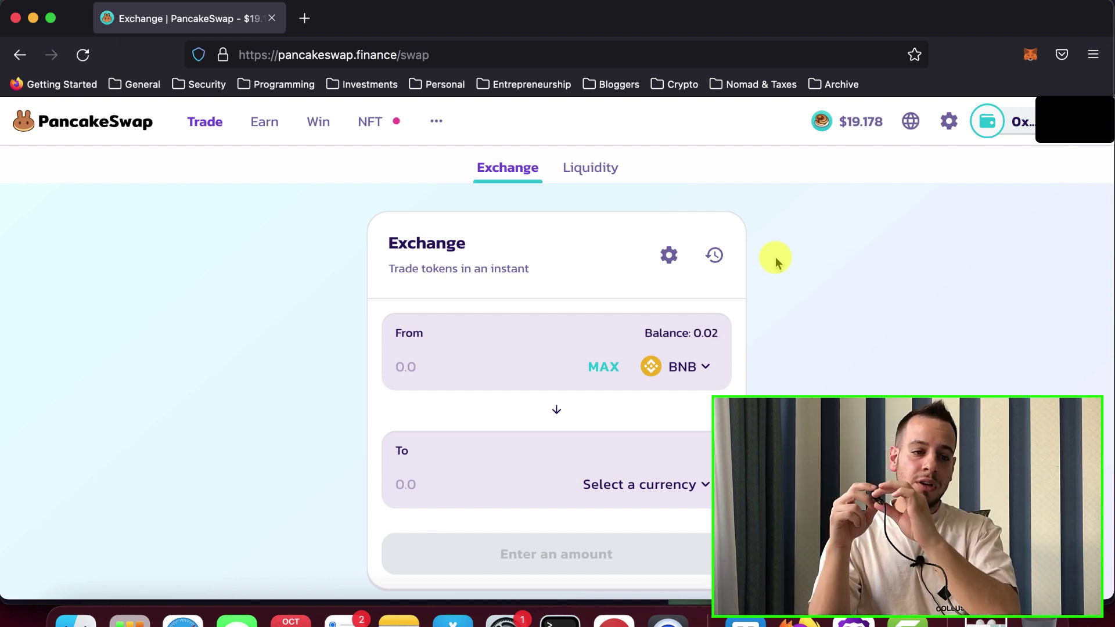
Set the amount to swap from BNB to 0.01.
left_click(435, 372)
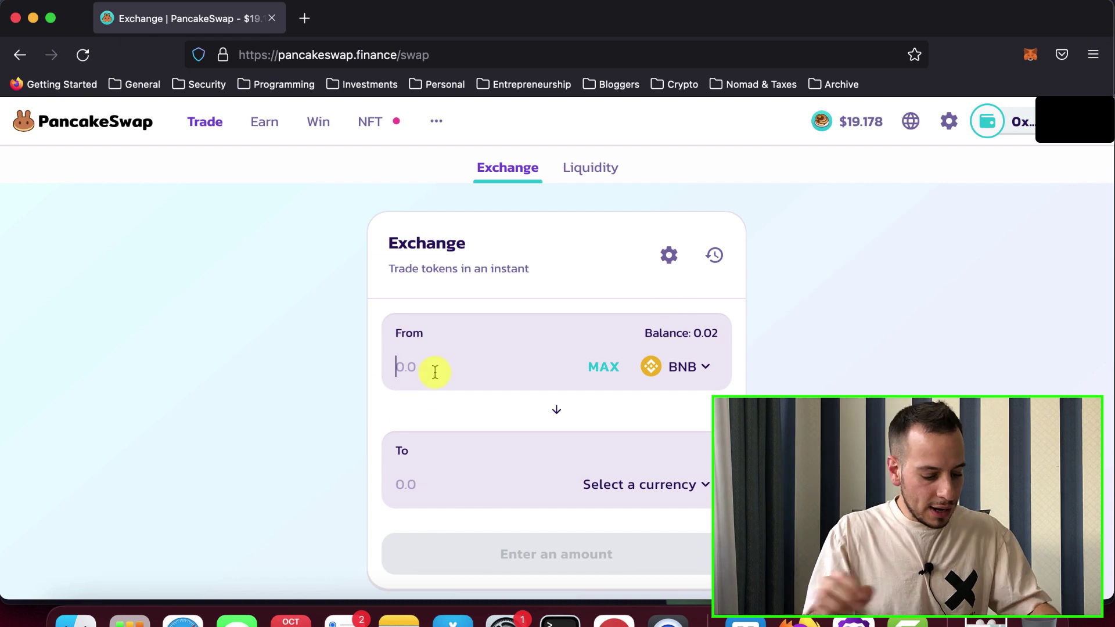
type("0.01")
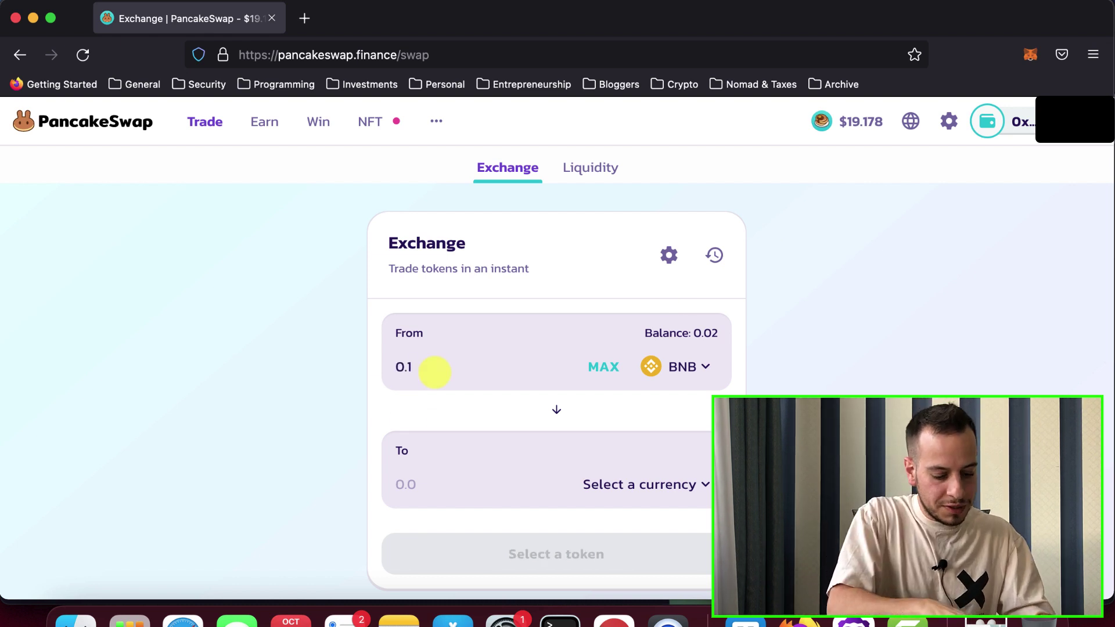
key("BackSpace")
key("BackSpace")
type(".01")
Search the token list for "cake" and choose CAKE as the currency to receive.
left_click(647, 496)
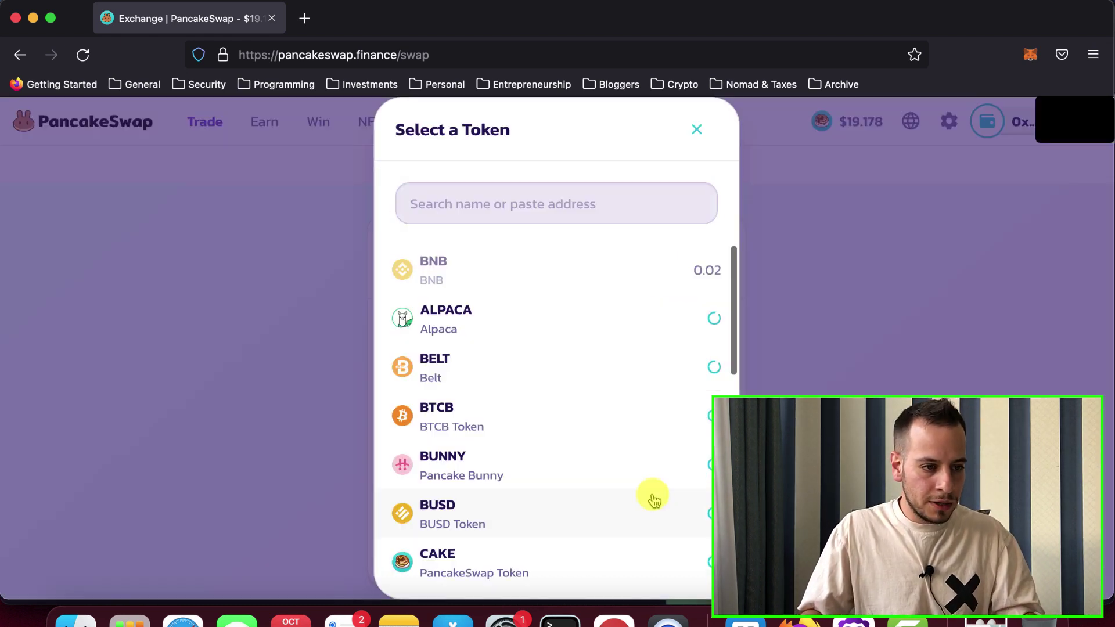
type("cake")
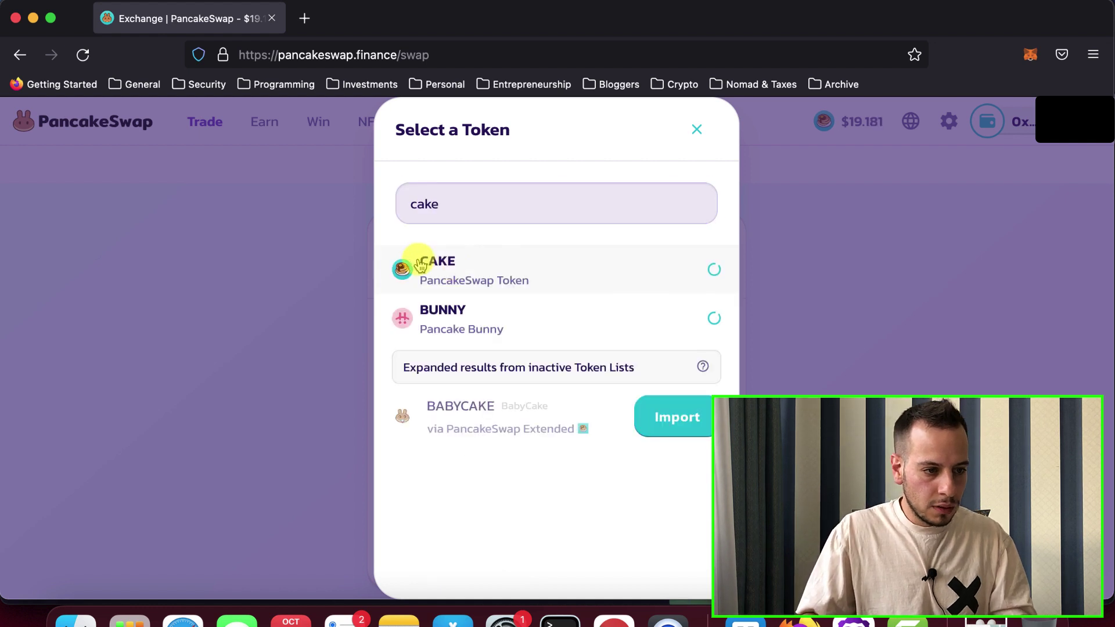
left_click(411, 260)
scroll(490, 466, "down", 3)
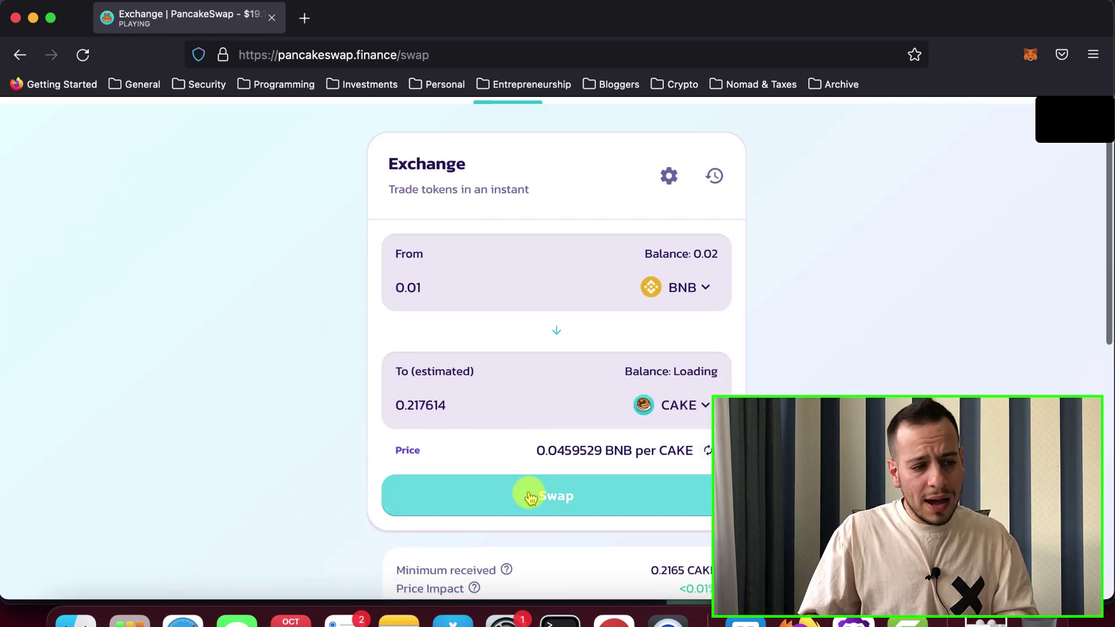
Reduce the BNB amount of the swap to 0.001.
left_click_drag(462, 286, 371, 286)
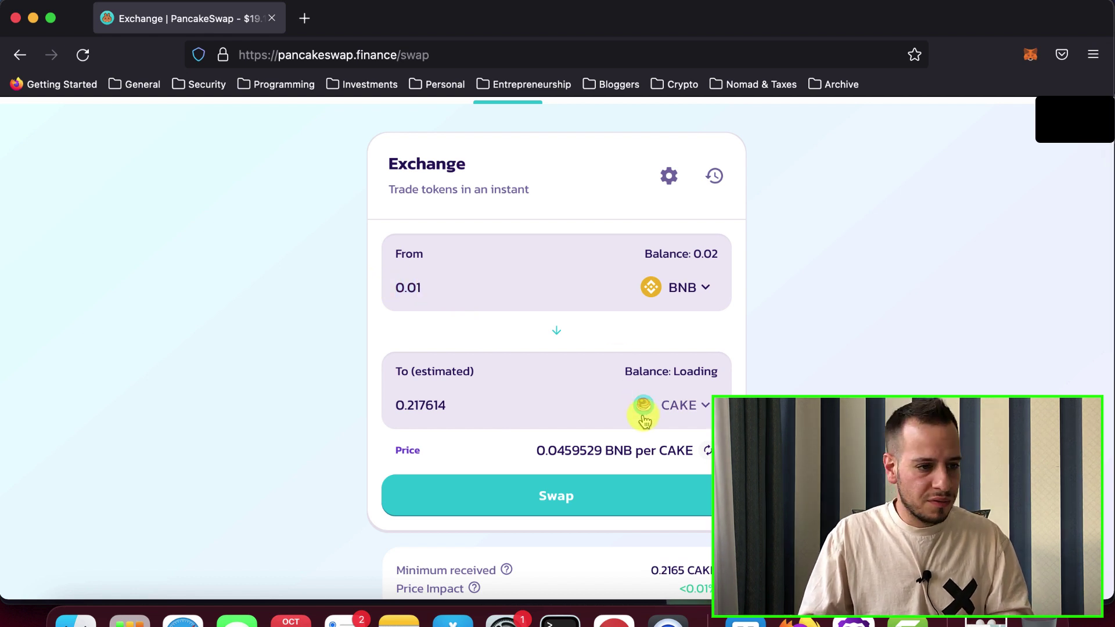
left_click(413, 287)
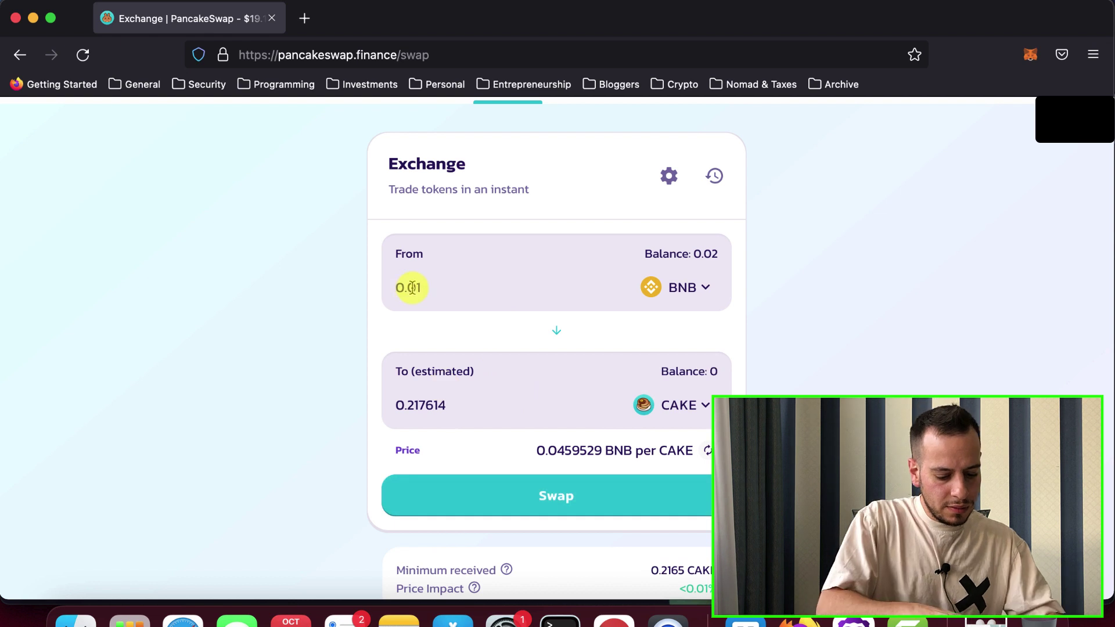
key("BackSpace")
type("02")
key("BackSpace")
type("1")
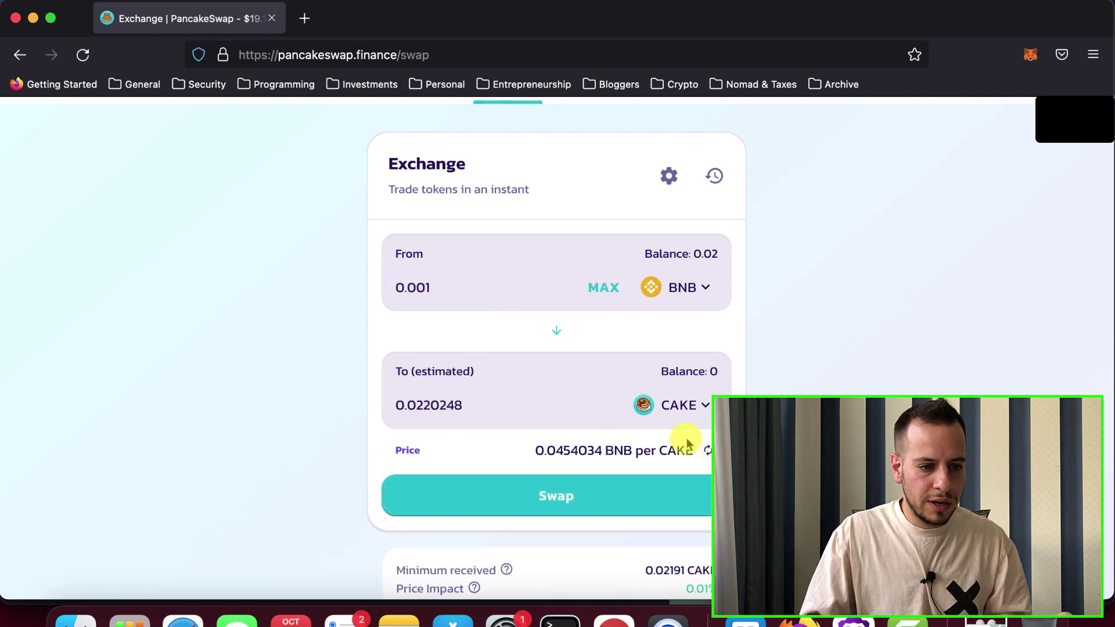
Look over the swap details and reduce the BNB amount to 0.0001.
scroll(689, 439, "down", 5)
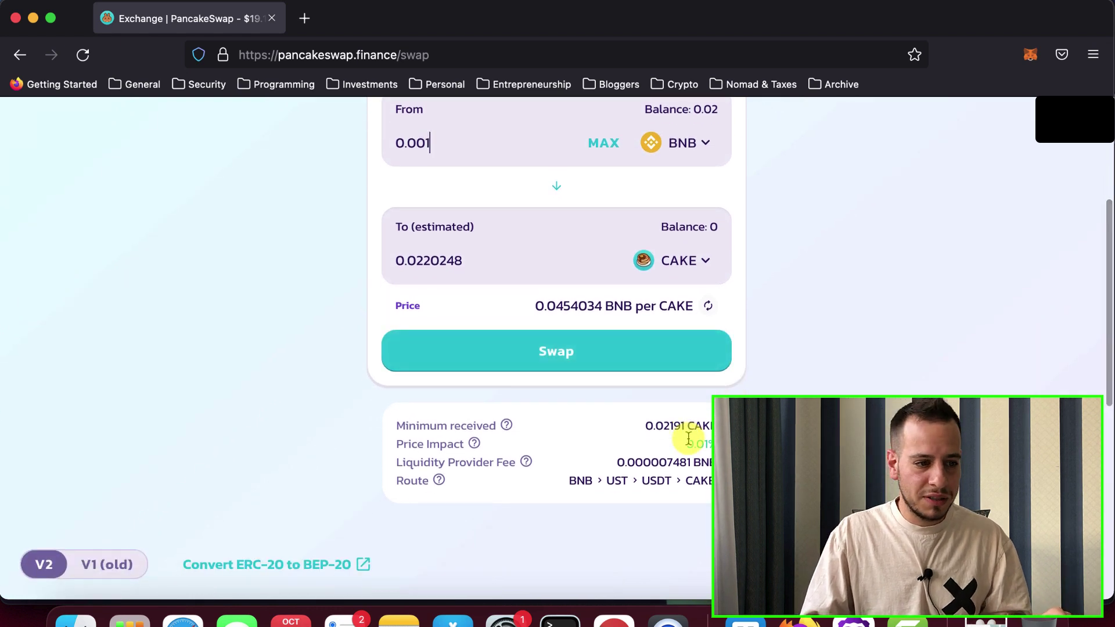
scroll(688, 440, "up", 3)
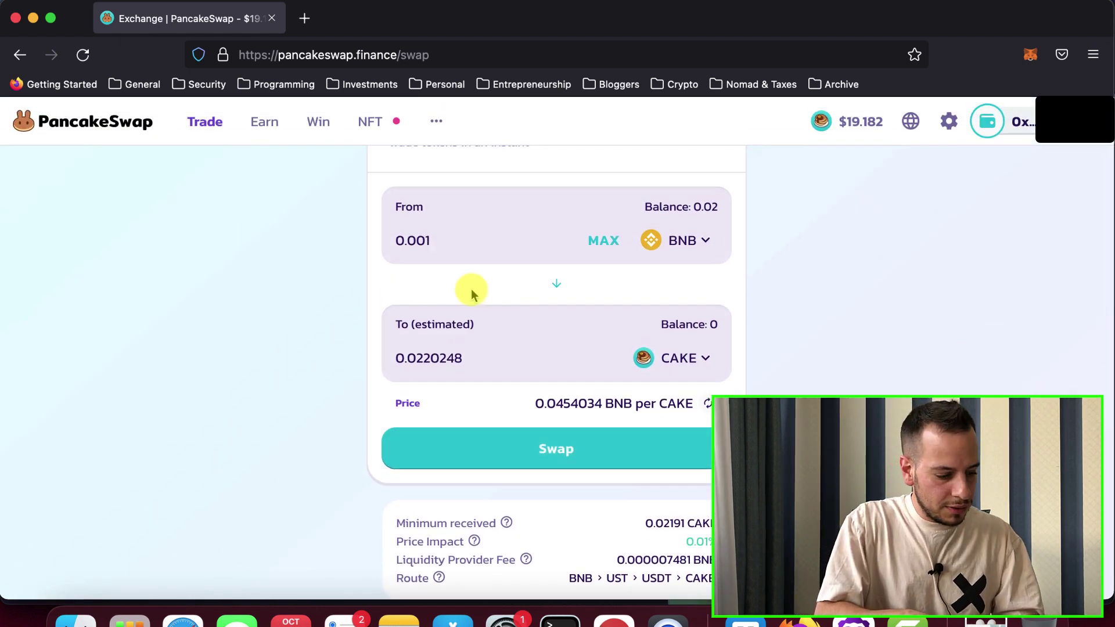
key("BackSpace")
type("1")
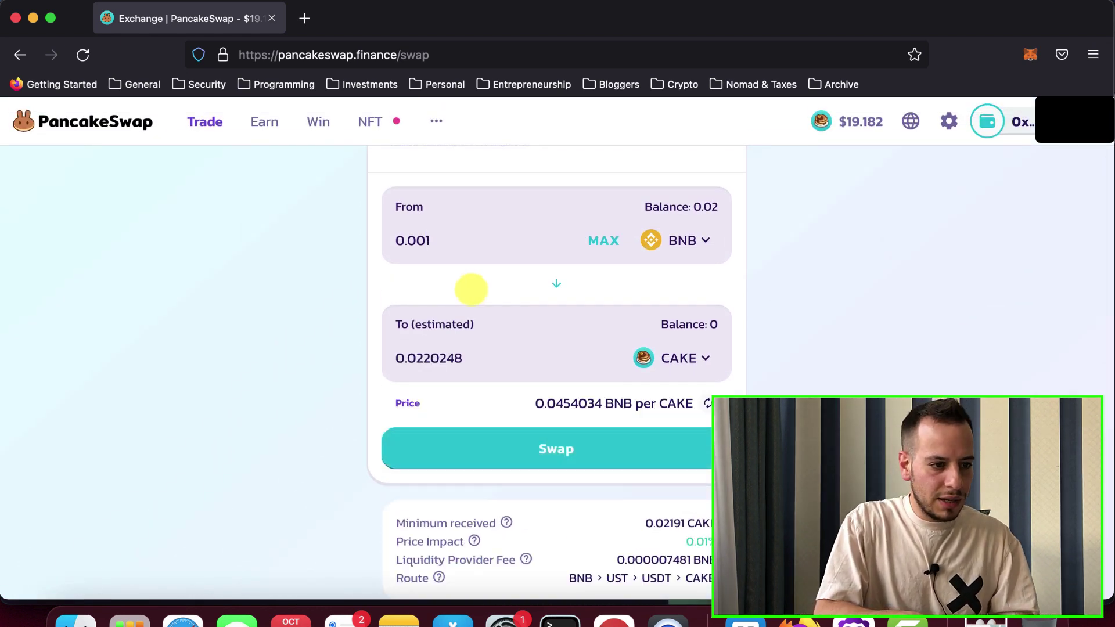
key("BackSpace")
type("01")
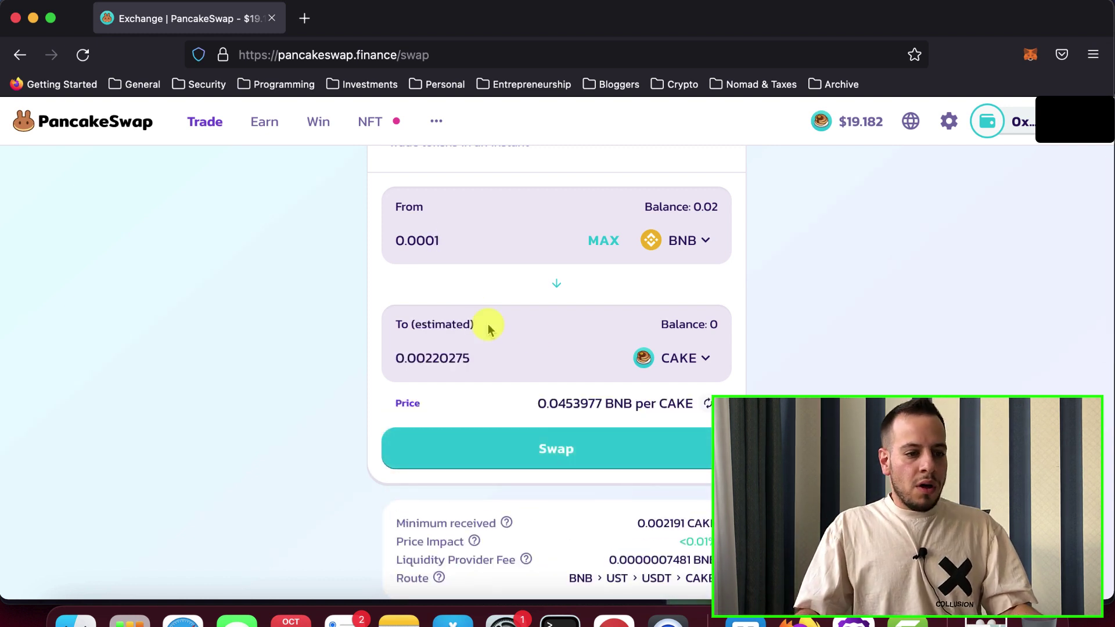
scroll(561, 343, "up", 2)
scroll(561, 343, "up", 1)
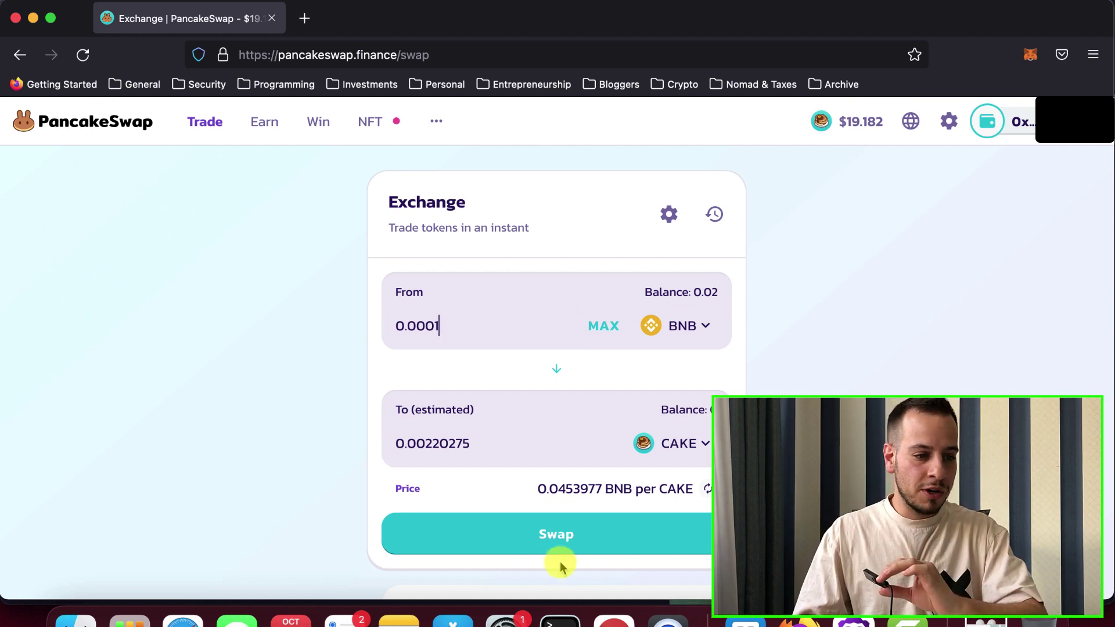
Review the confirmation details for swapping 0.0001 BNB to CAKE and close them without confirming.
left_click(547, 547)
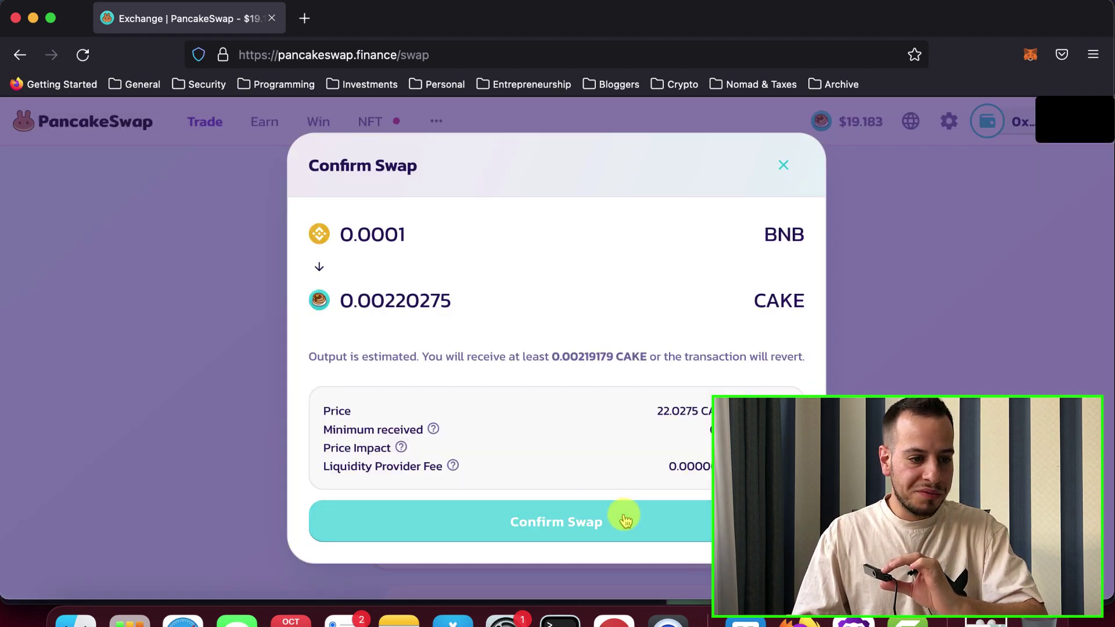
left_click(726, 321)
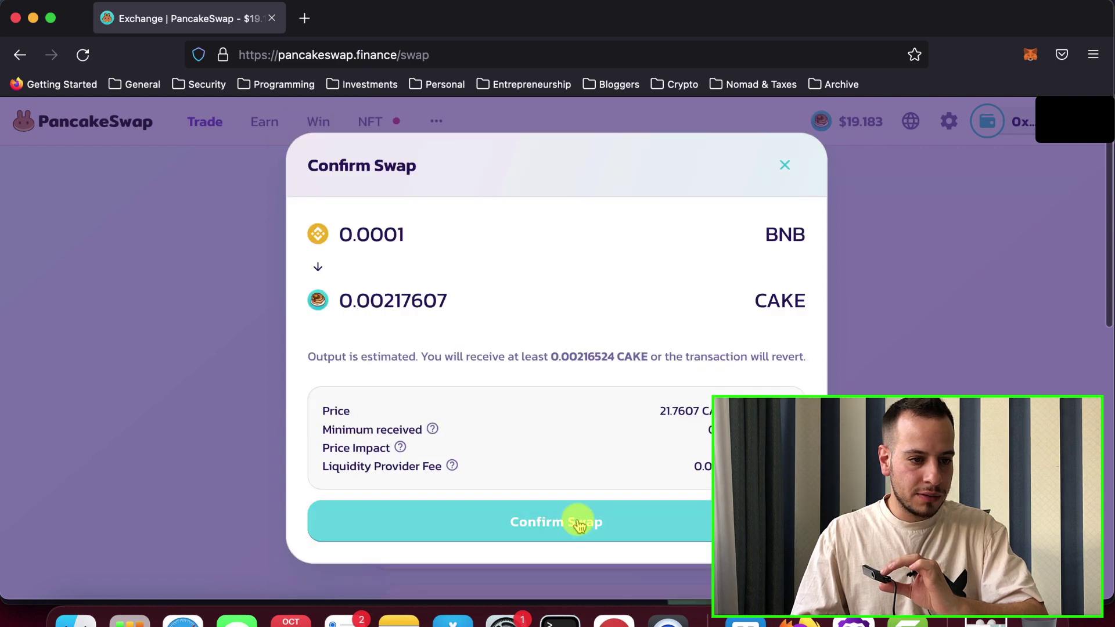
left_click(782, 166)
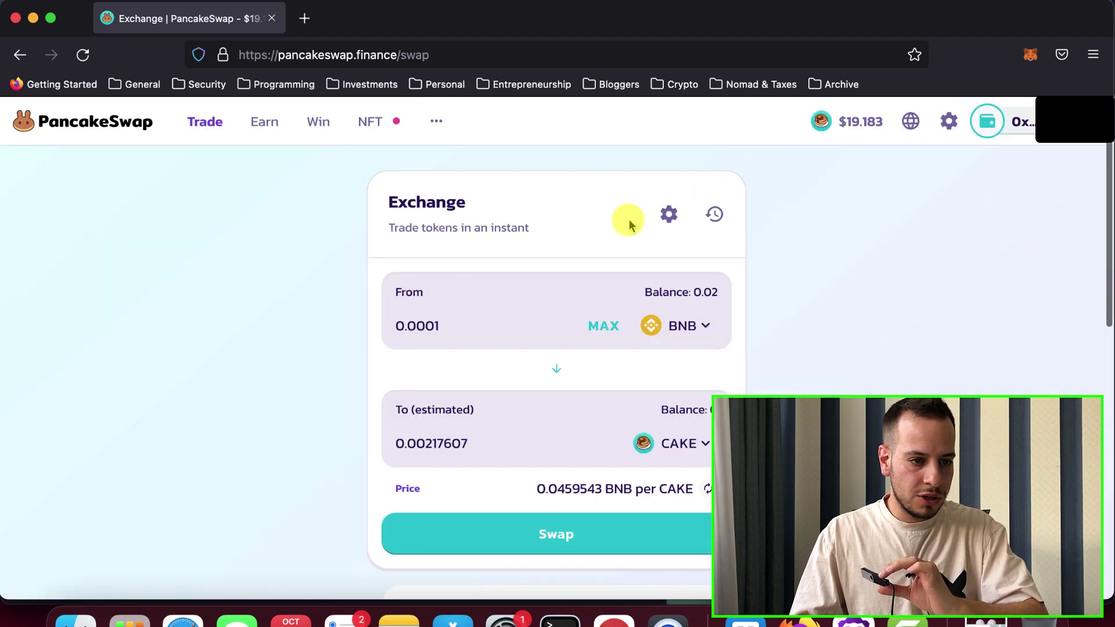
Set the slippage tolerance to 0.1% in the swap settings and close the settings.
left_click(669, 215)
left_click(435, 452)
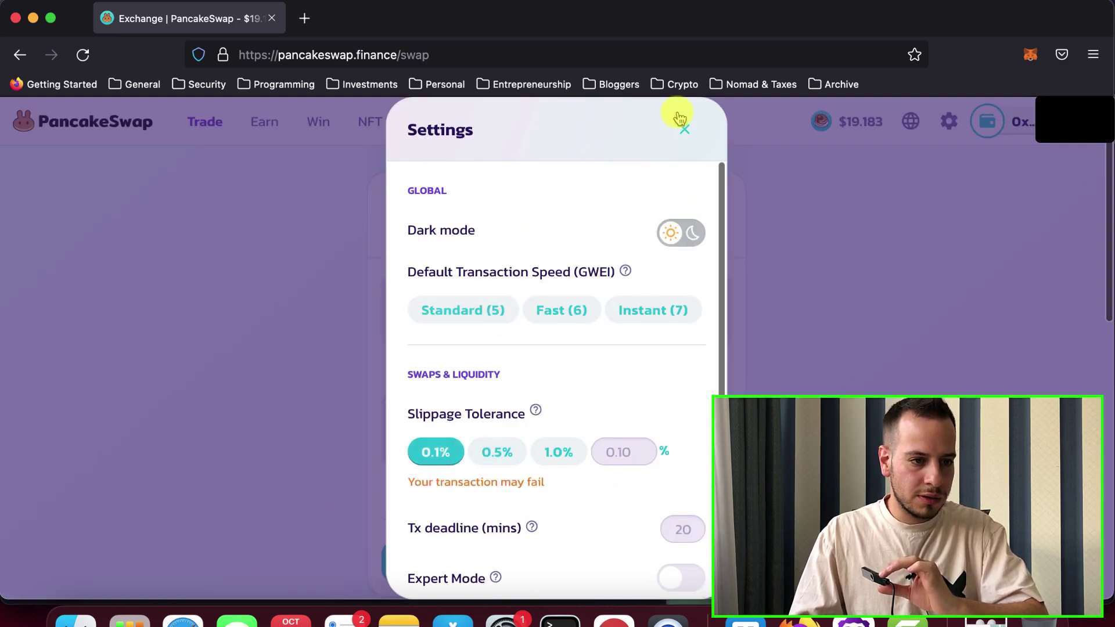
left_click(684, 129)
Try to swap 0.0001 BNB for CAKE, confirming the swap and its contract interaction in MetaMask.
scroll(664, 338, "down", 2)
left_click(598, 488)
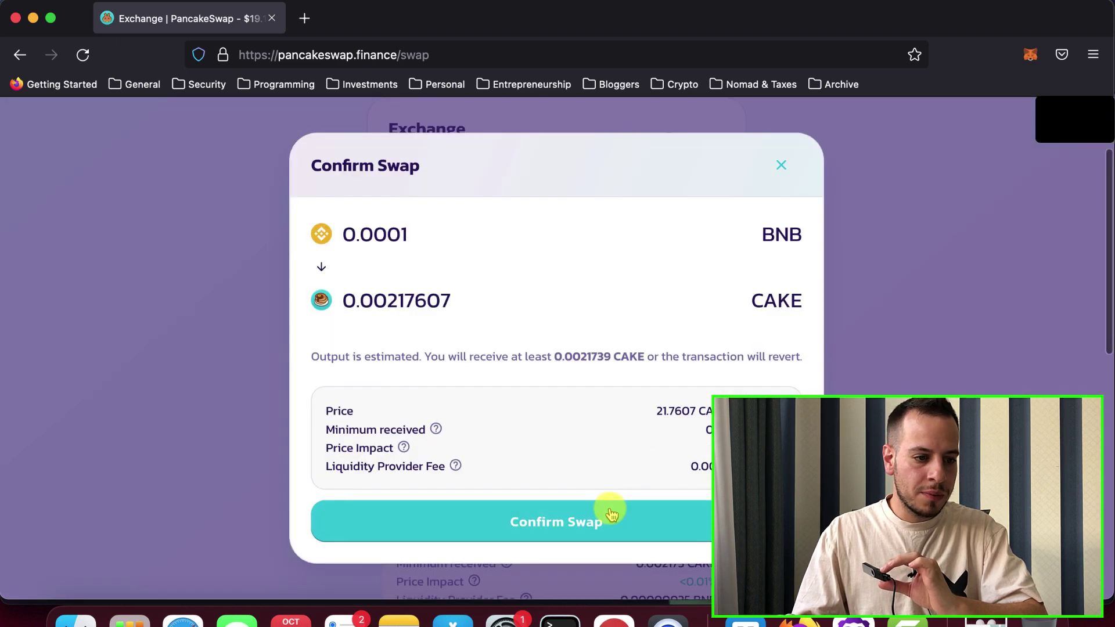
left_click(604, 525)
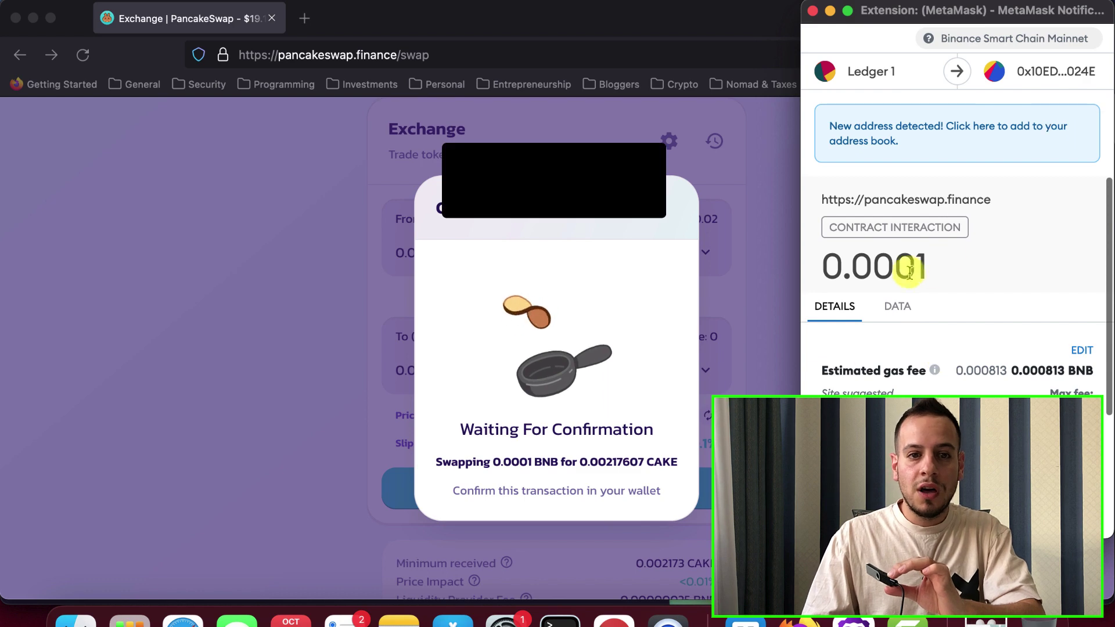
scroll(672, 378, "up", 5)
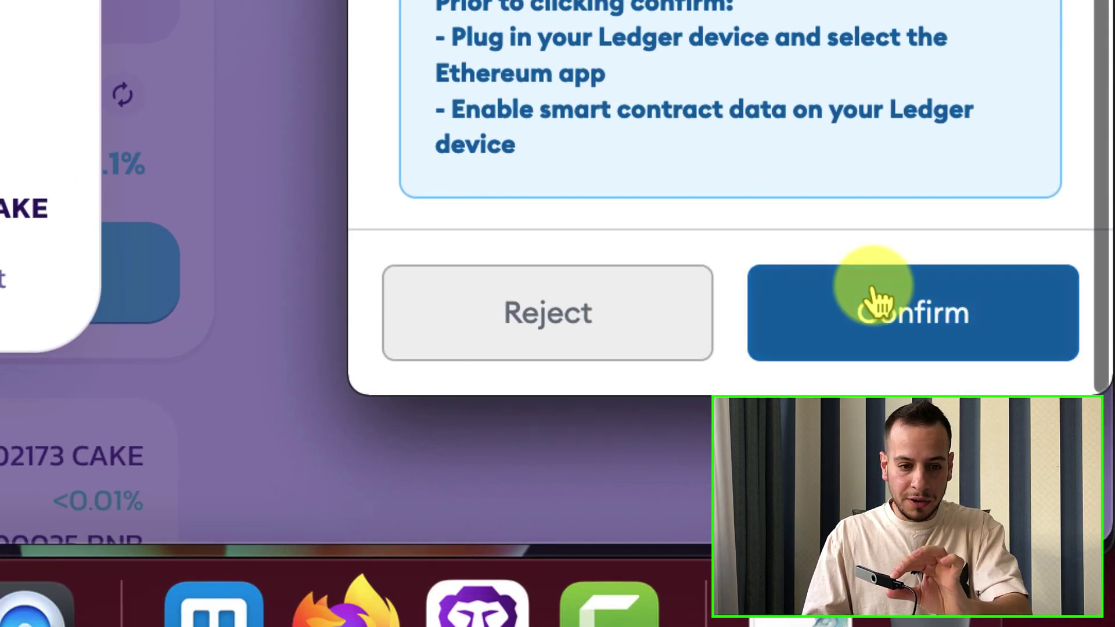
left_click(877, 301)
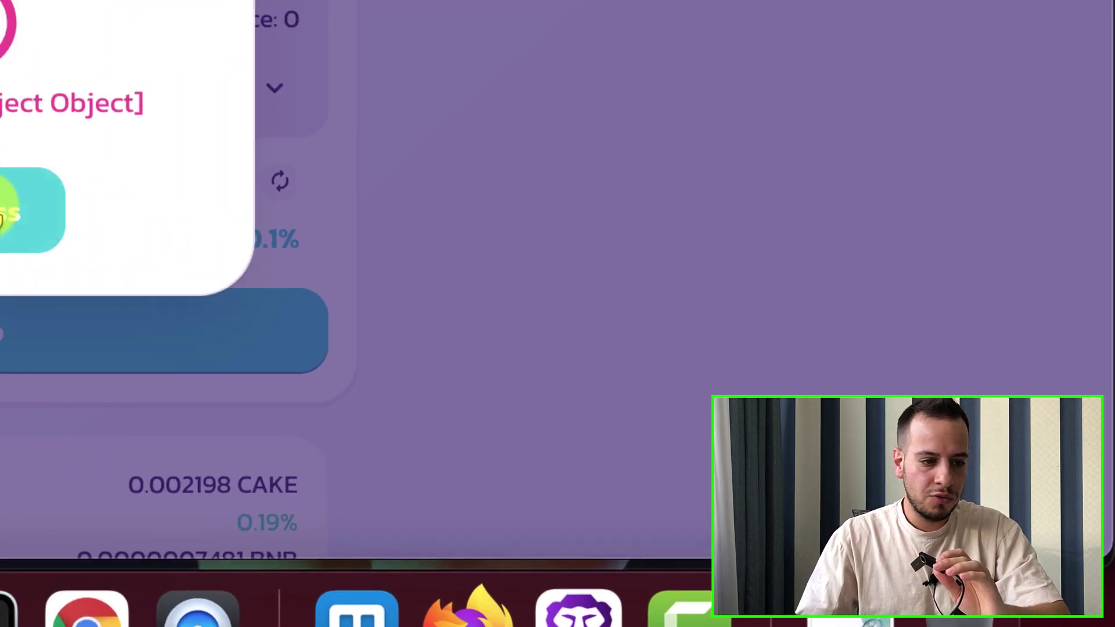
Dismiss the swap error, retry swapping 0.0001 BNB for CAKE, and reload the exchange page.
left_click(6, 213)
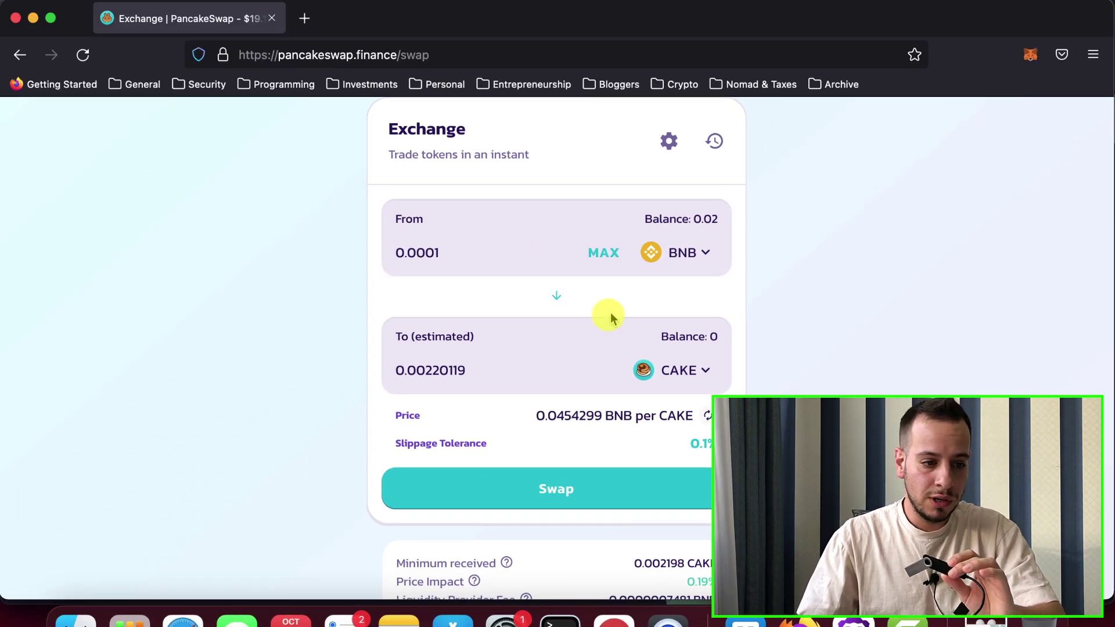
left_click(580, 497)
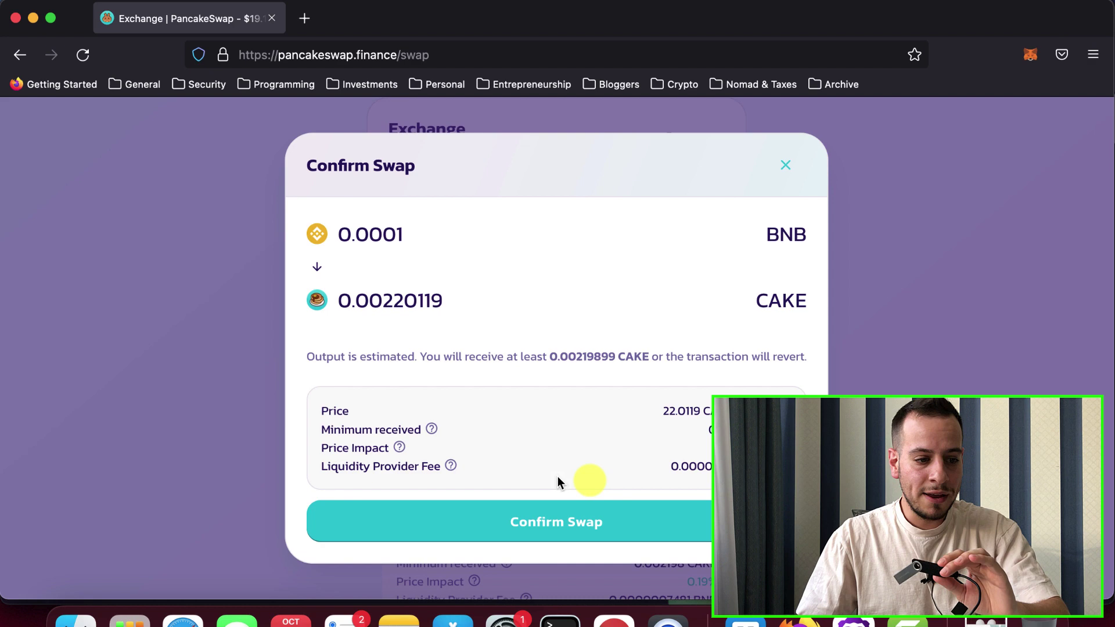
left_click(530, 519)
left_click(575, 441)
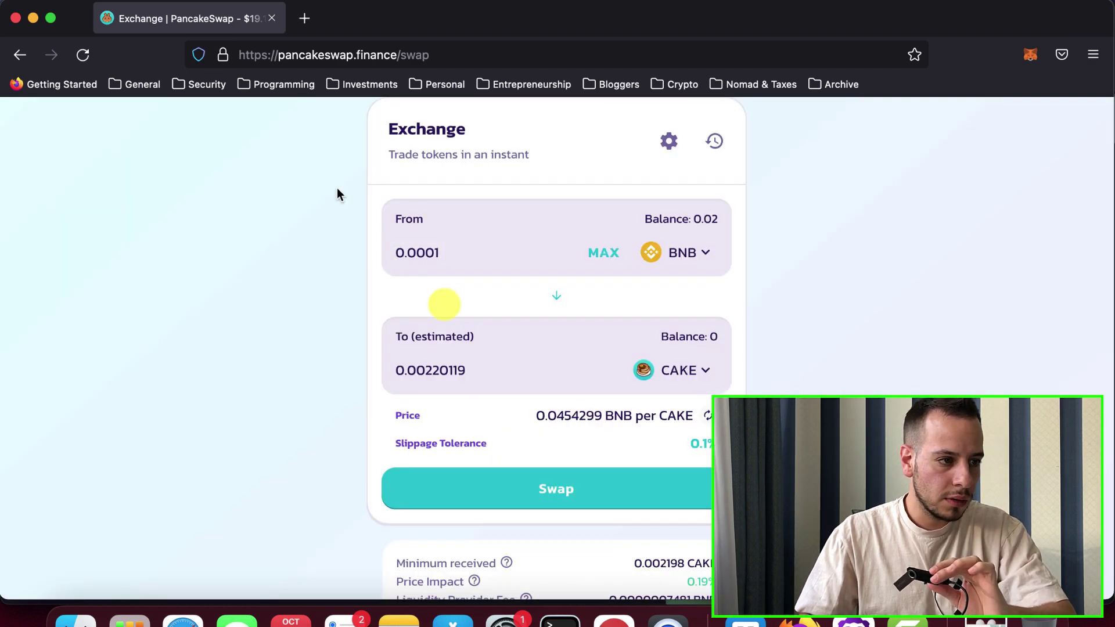
left_click(84, 52)
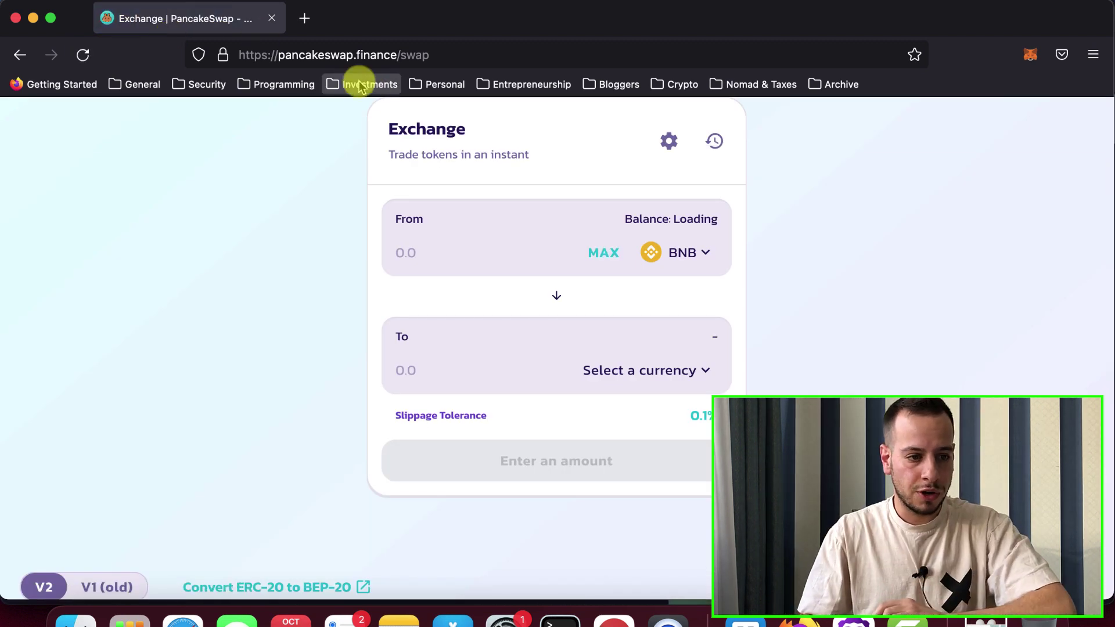
left_click(691, 260)
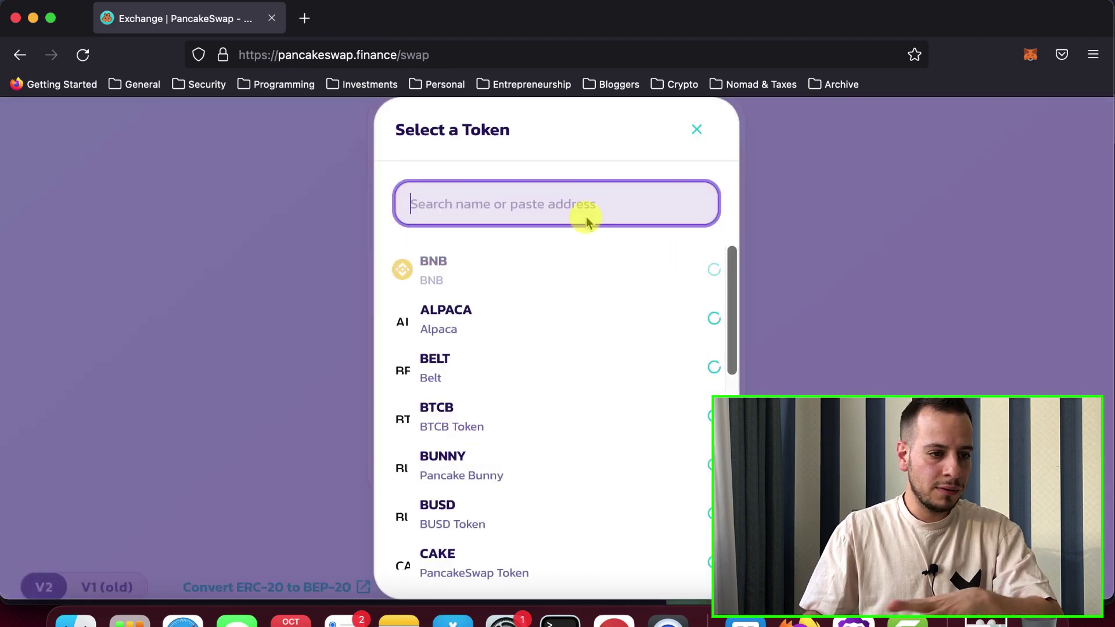
left_click(570, 260)
left_click(697, 132)
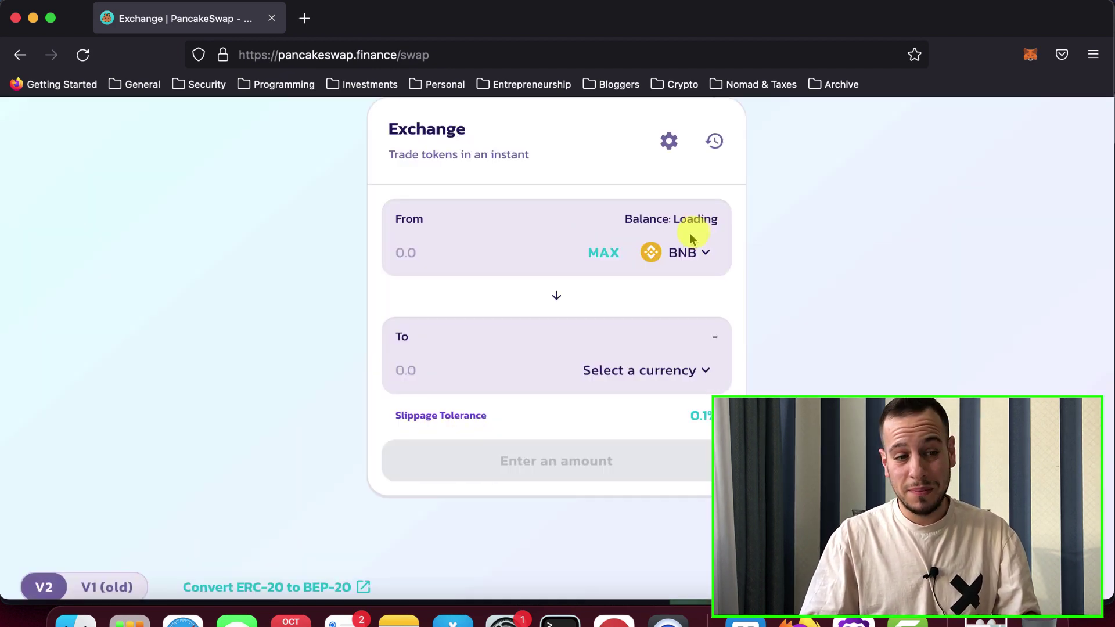
left_click(680, 253)
left_click(748, 354)
Find CAKE in the token list and select it as the currency to receive.
left_click(661, 367)
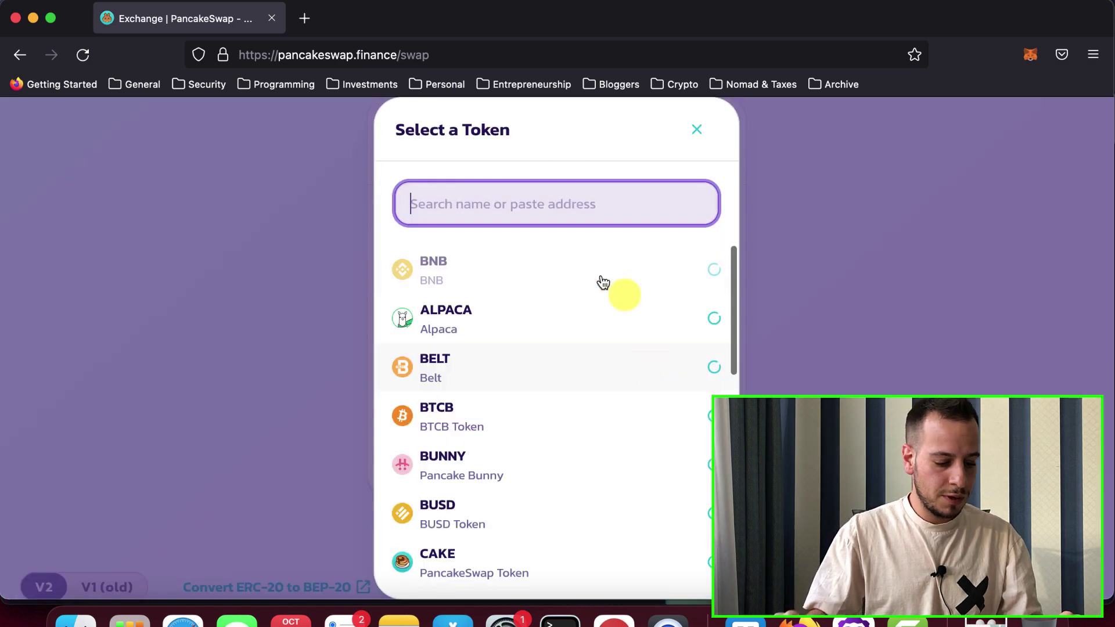
type("ckae")
key("super+a")
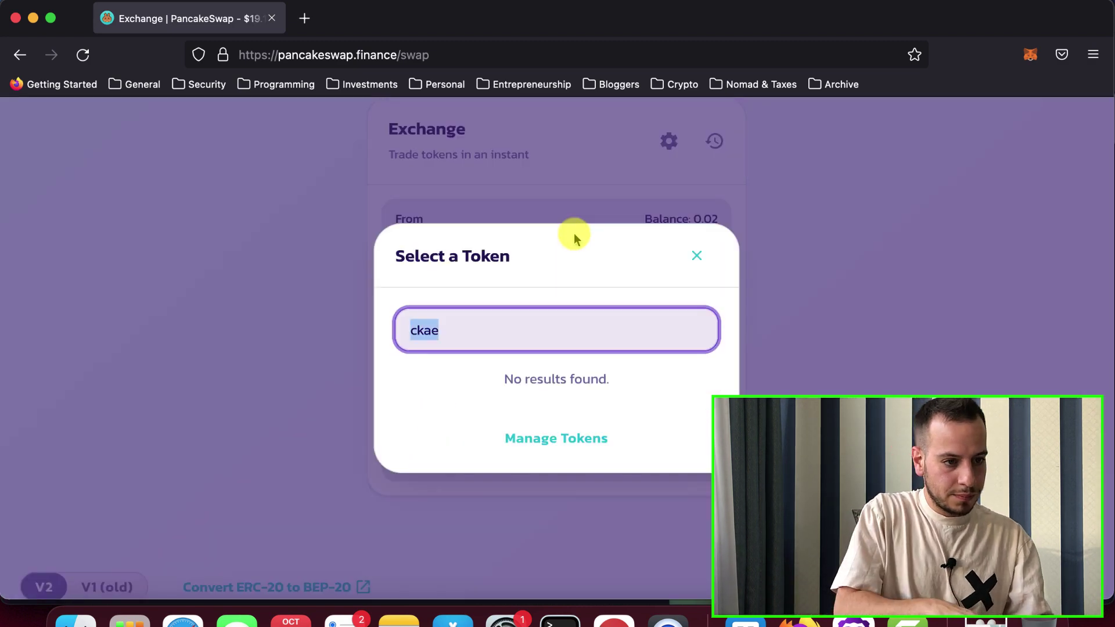
type("cake")
left_click(482, 269)
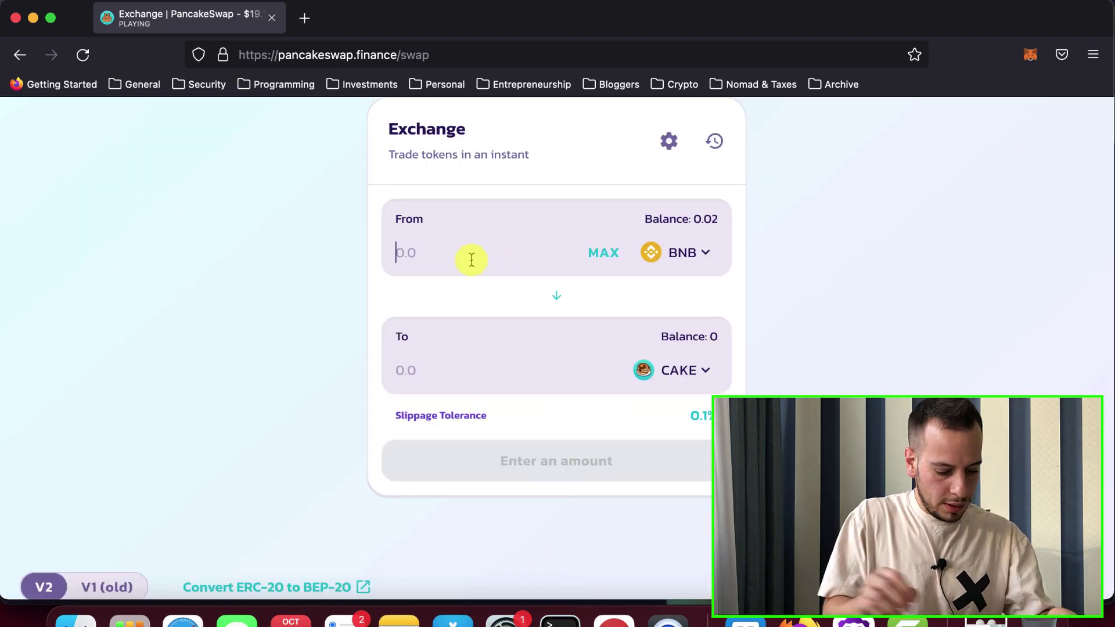
Swap 0.0001 BNB for CAKE, confirming the swap and submitting the transaction through MetaMask.
left_click(472, 260)
type("0.000")
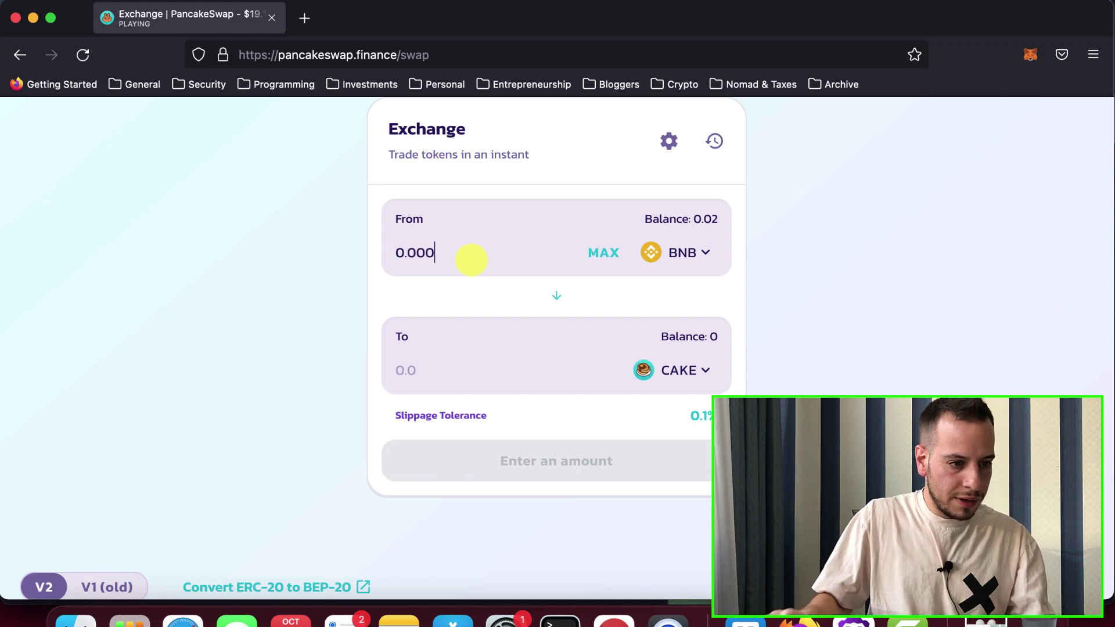
type("1")
left_click(614, 490)
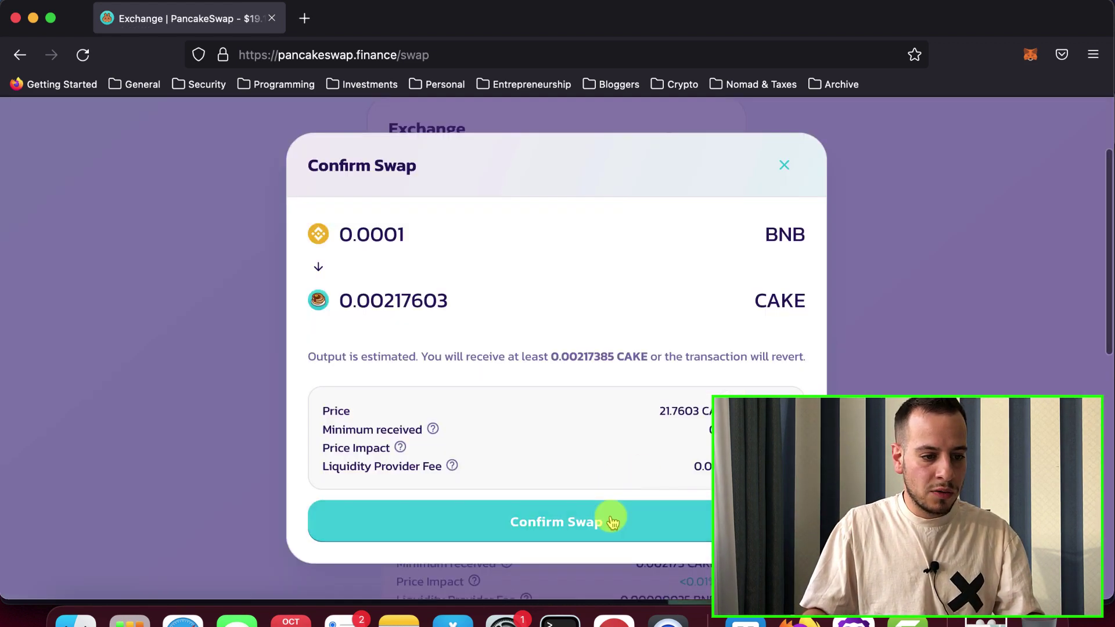
left_click(612, 521)
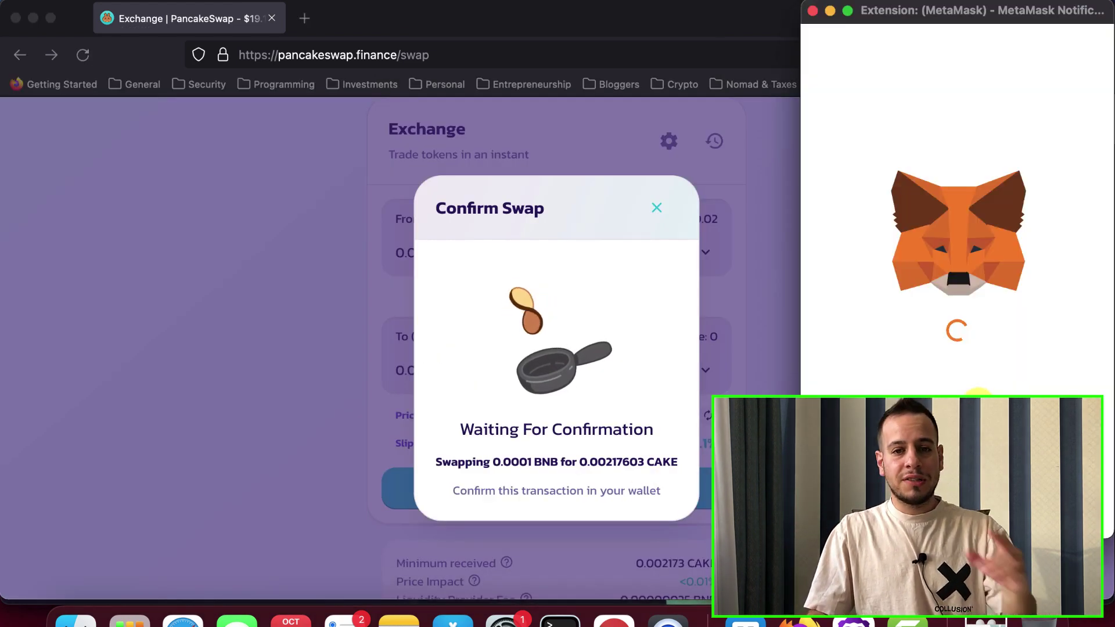
scroll(957, 291, "down", 5)
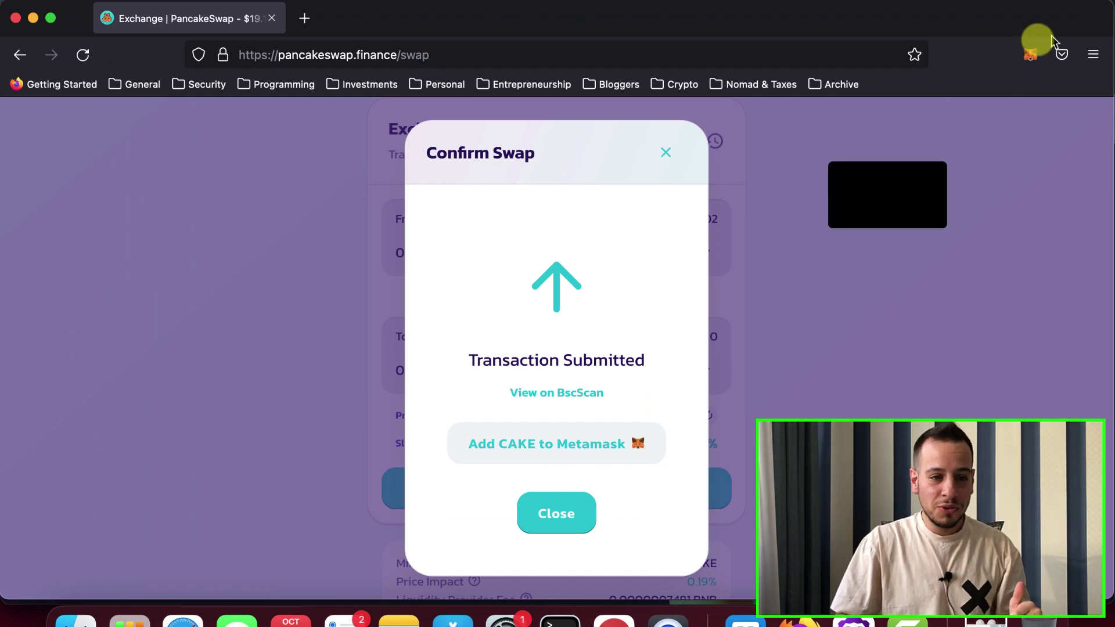
Check the Ledger 1 account in MetaMask, and close the submitted-transaction dialog and the swap settings.
left_click(1025, 54)
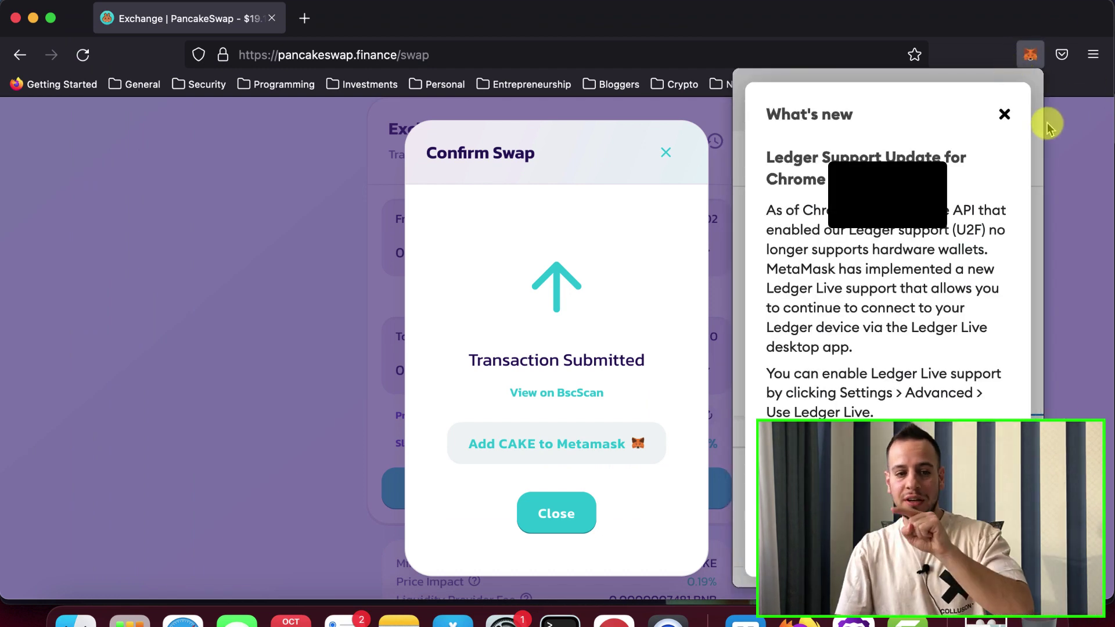
left_click(1003, 114)
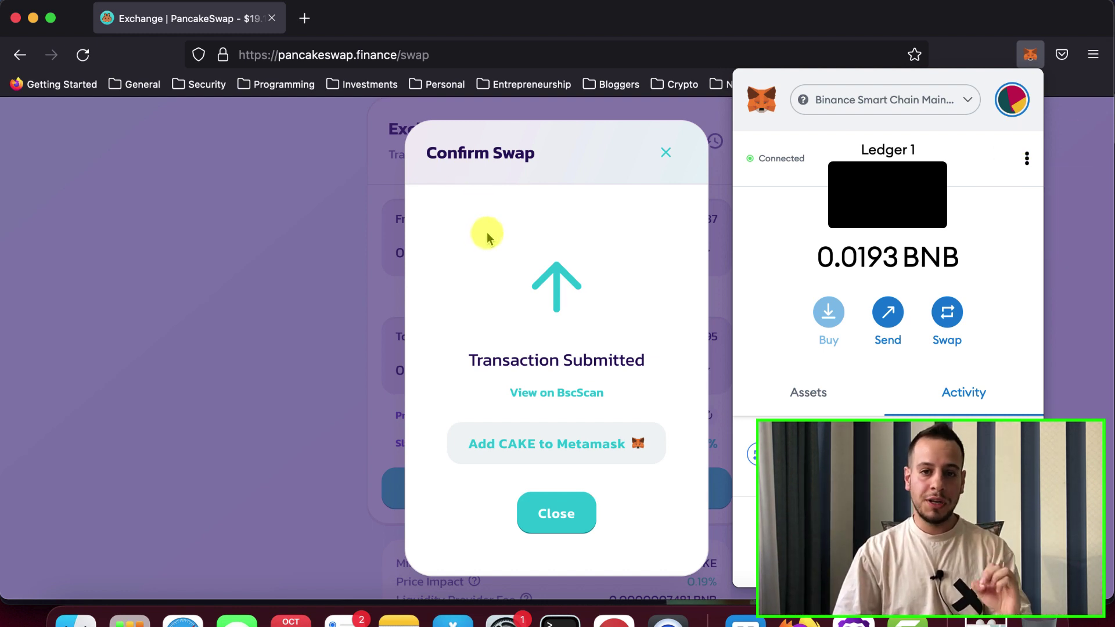
left_click(669, 150)
left_click(665, 145)
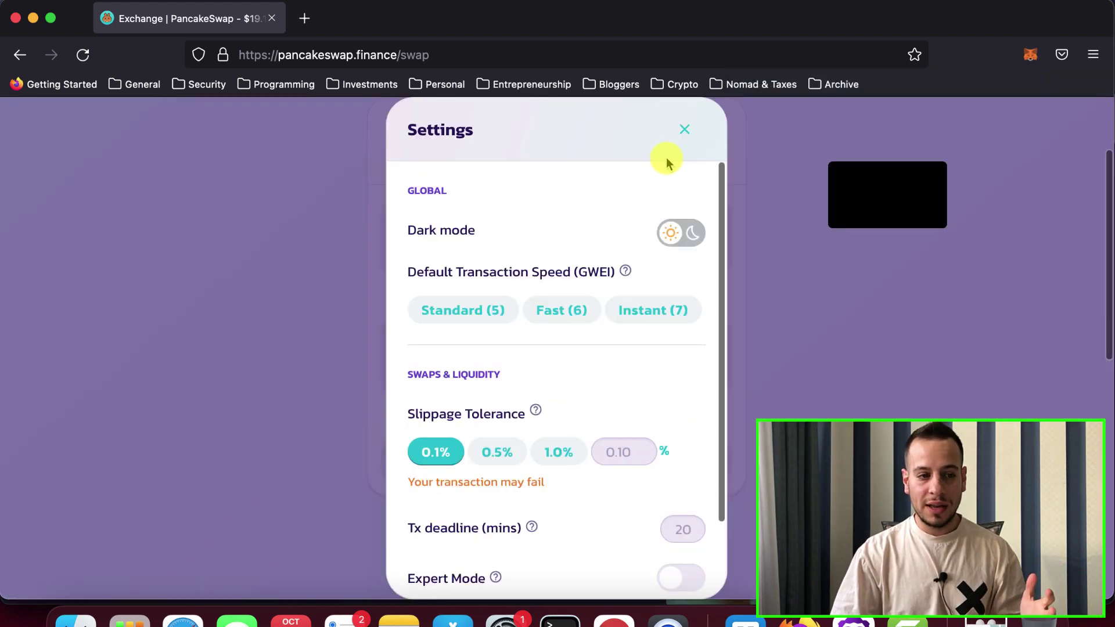
left_click(685, 130)
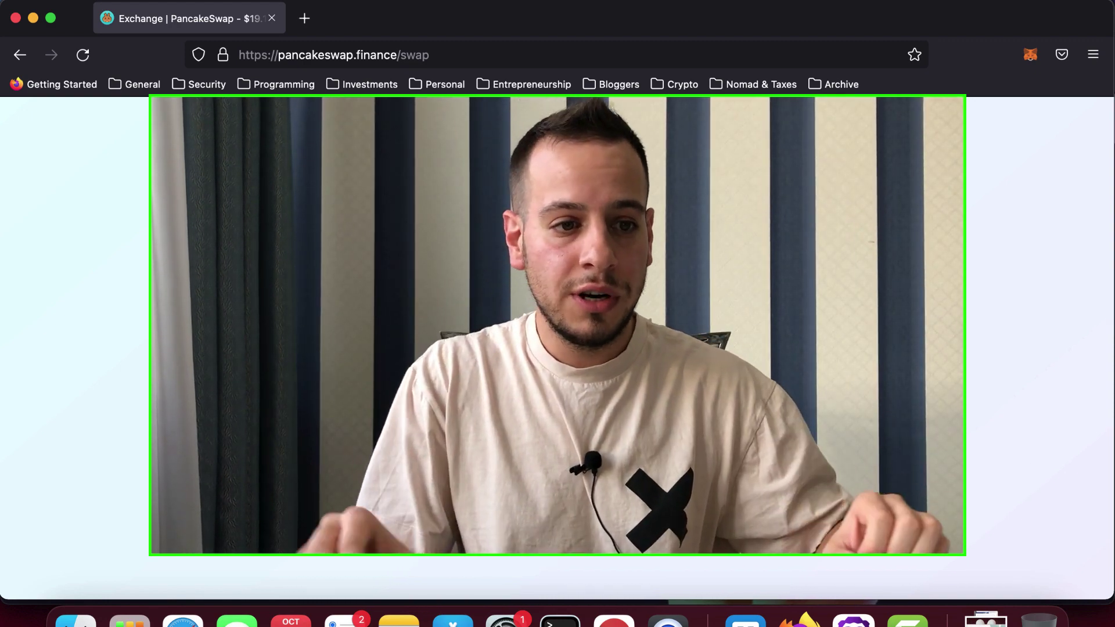
Open the MetaMask wallet, dismiss its What's new notice and close the wallet.
left_click(1031, 56)
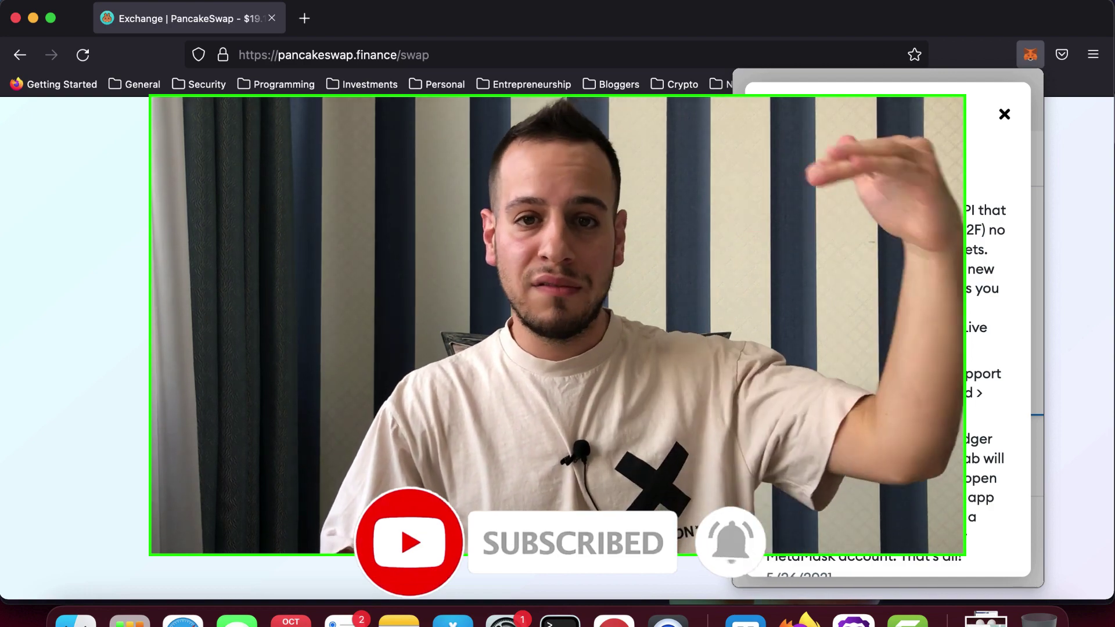
left_click(1004, 114)
left_click(1053, 136)
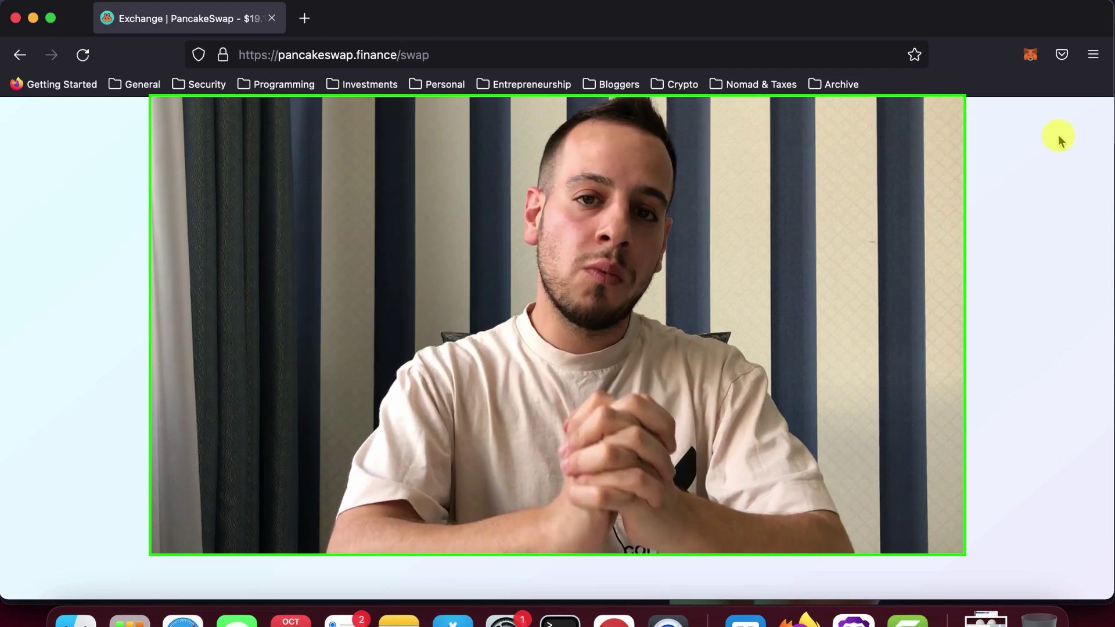